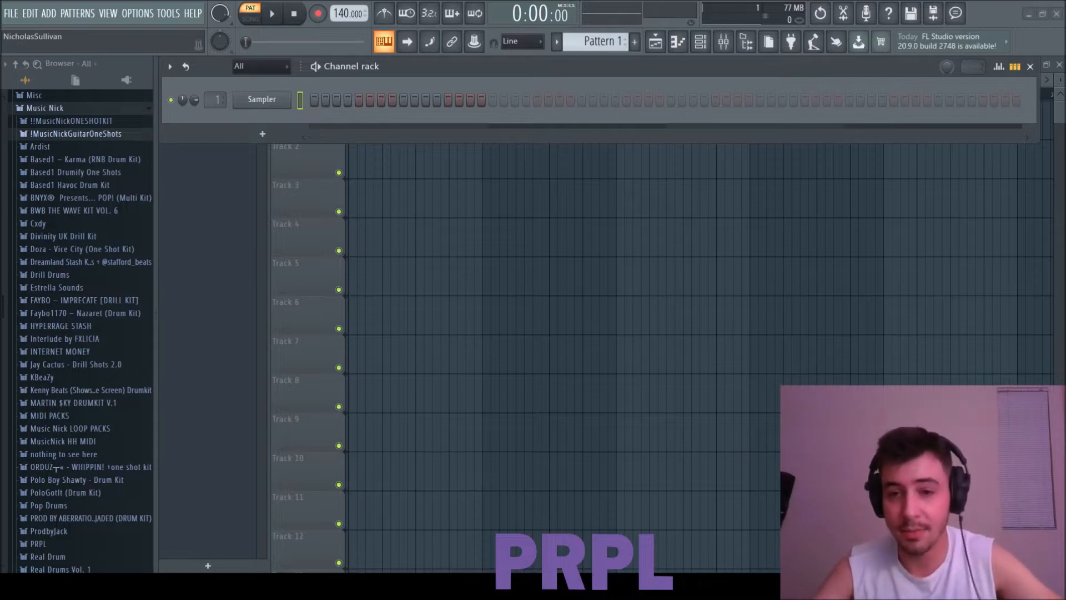
# - Set the project tempo to 177 BPM and switch playback to song mode
pyautogui.moveTo(341, 13); pyautogui.dragTo(340, 11)
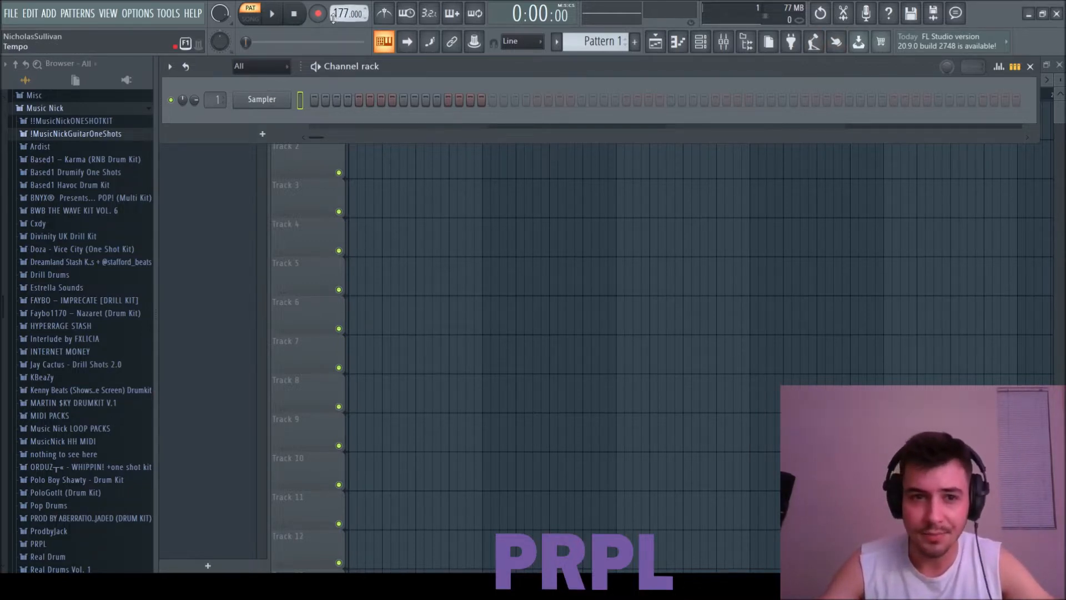
pyautogui.click(249, 19)
# - Add an FL Keys instrument channel to the channel rack
pyautogui.click(440, 165)
pyautogui.moveTo(440, 165); pyautogui.dragTo(594, 119)
pyautogui.doubleClick(595, 124)
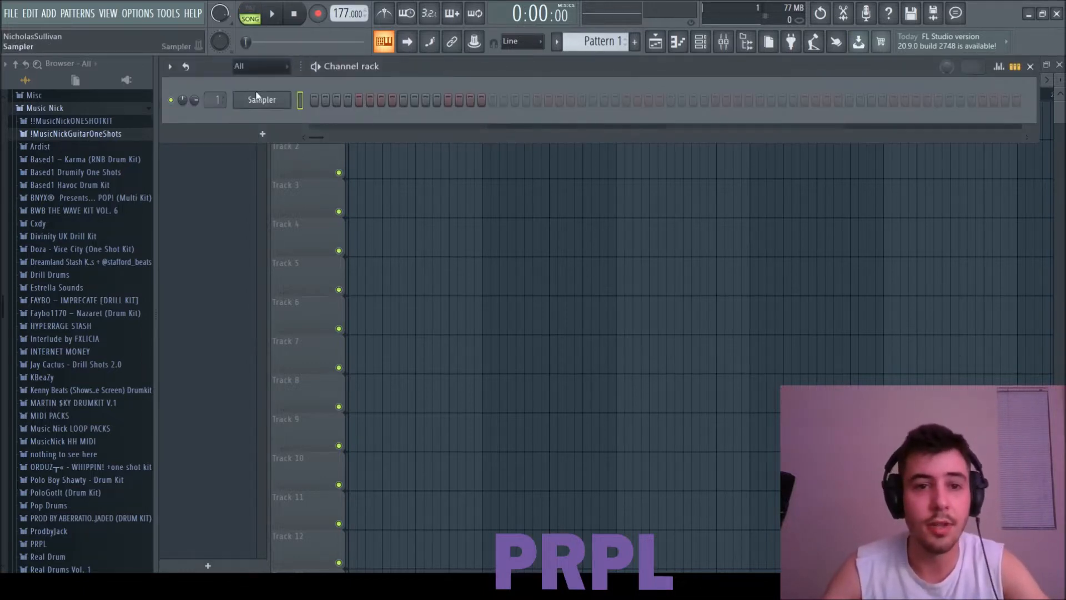
pyautogui.click(492, 297)
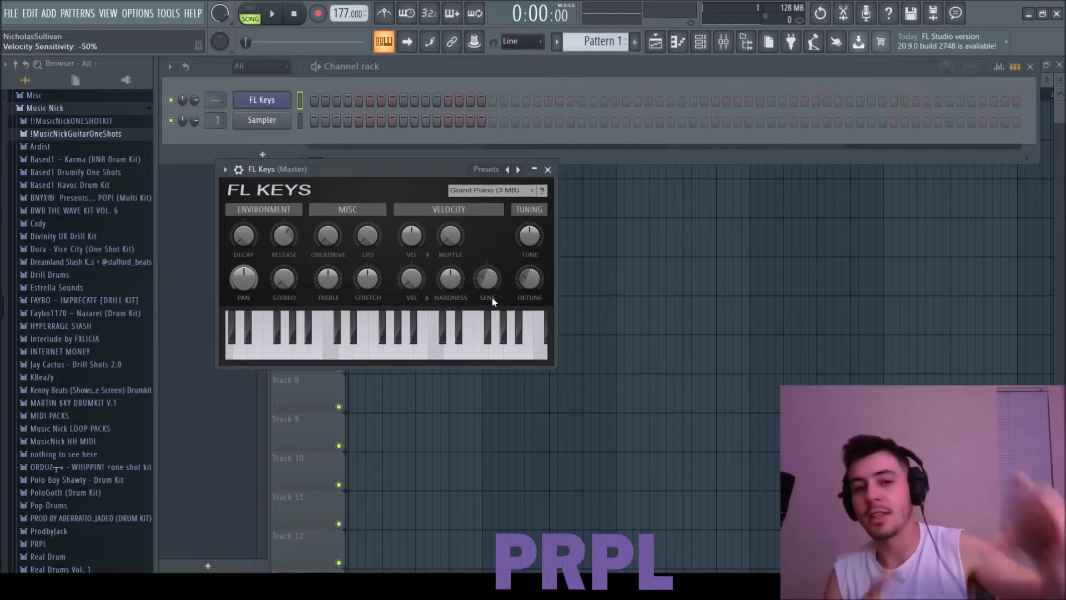
# - Open the piano roll for FL Keys and place a 12-step E5 note at the start of bar 1
pyautogui.press('F7')
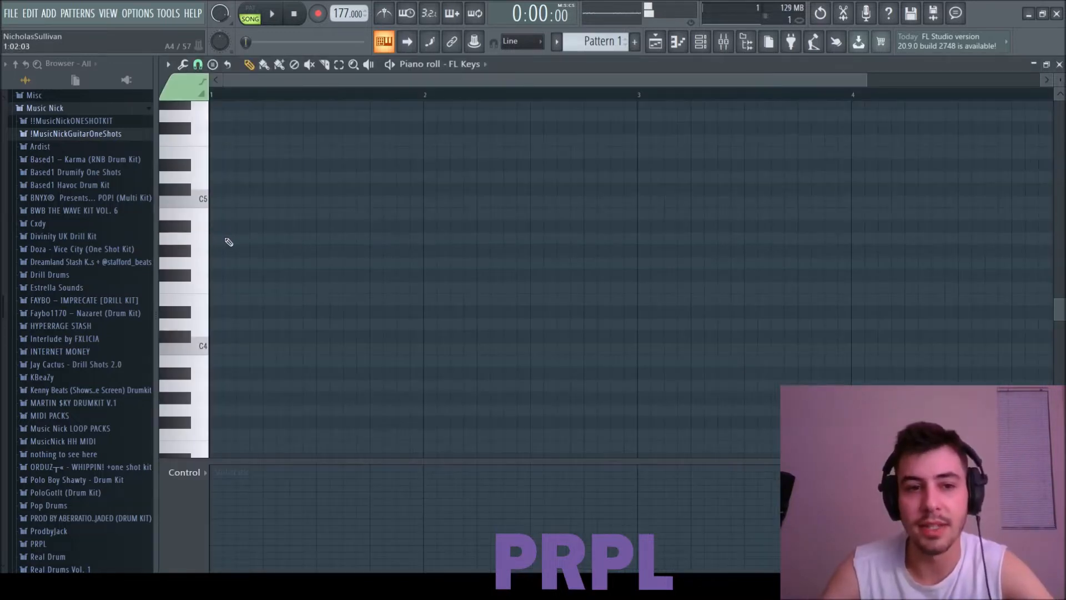
pyautogui.click(228, 238)
pyautogui.moveTo(238, 238); pyautogui.dragTo(316, 236)
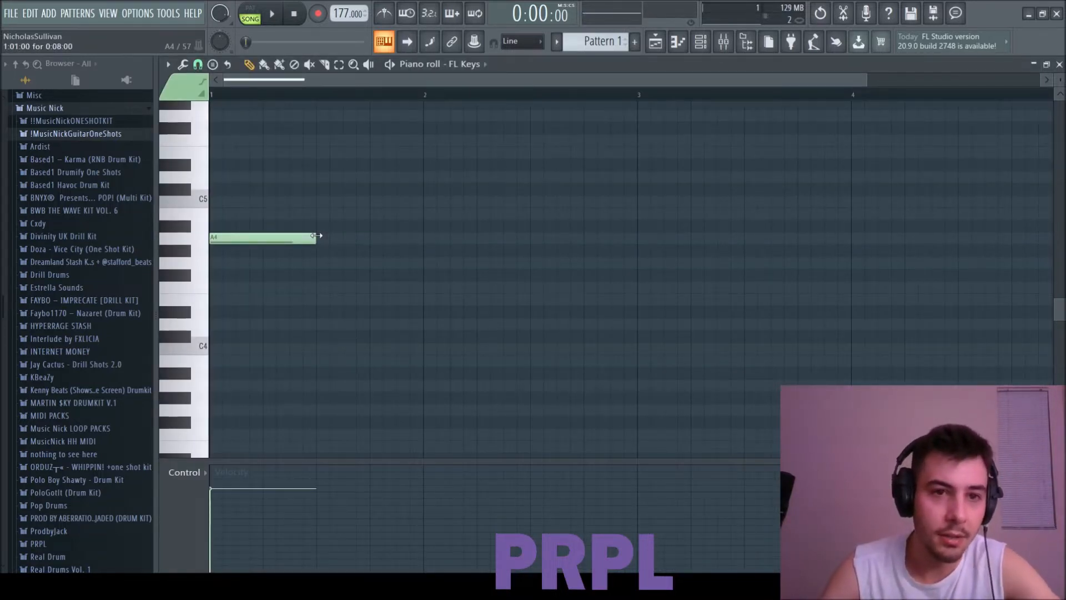
pyautogui.scroll(-1, 266, 251)
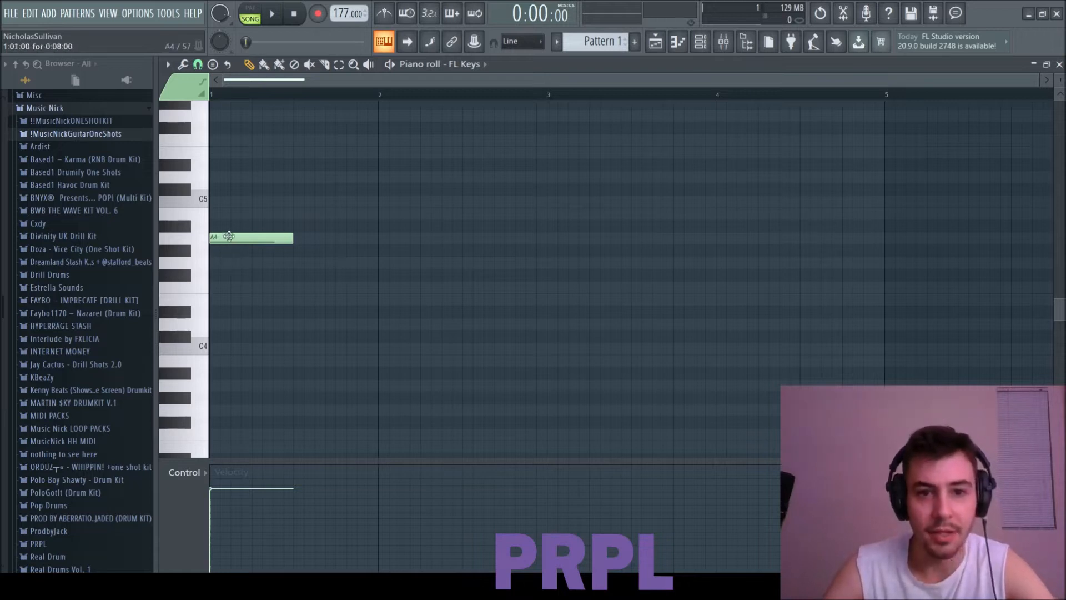
pyautogui.moveTo(229, 236); pyautogui.dragTo(229, 187)
pyautogui.moveTo(293, 189); pyautogui.dragTo(336, 191)
pyautogui.press('space')
# - Place D5 and A4 notes of the same 12-step length one after the other behind the E5, and play them
pyautogui.click(340, 214)
pyautogui.press('space')
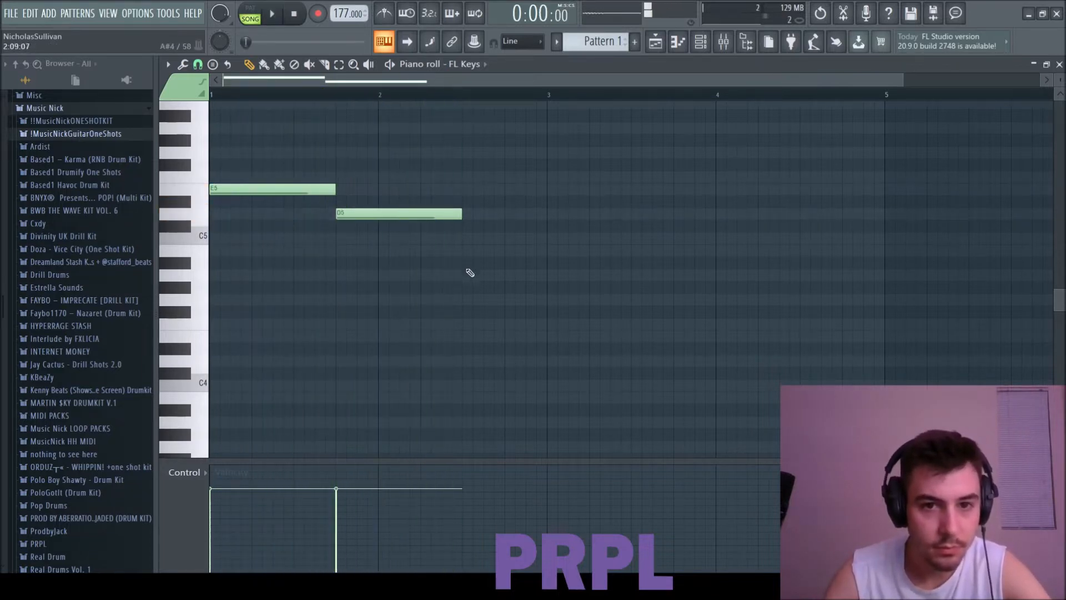
pyautogui.click(465, 275)
pyautogui.press('space')
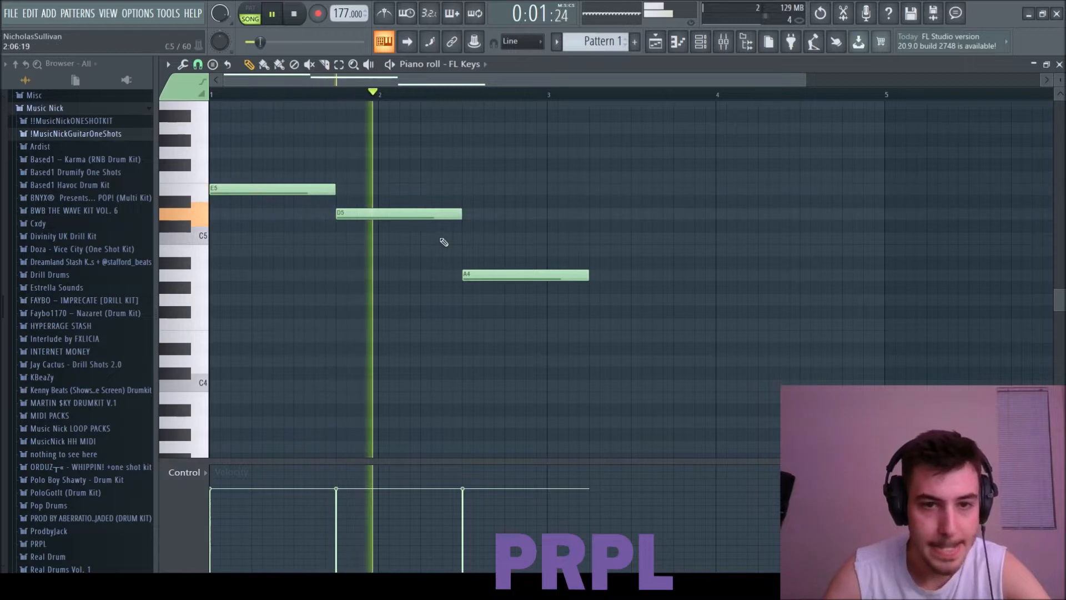
pyautogui.press('space')
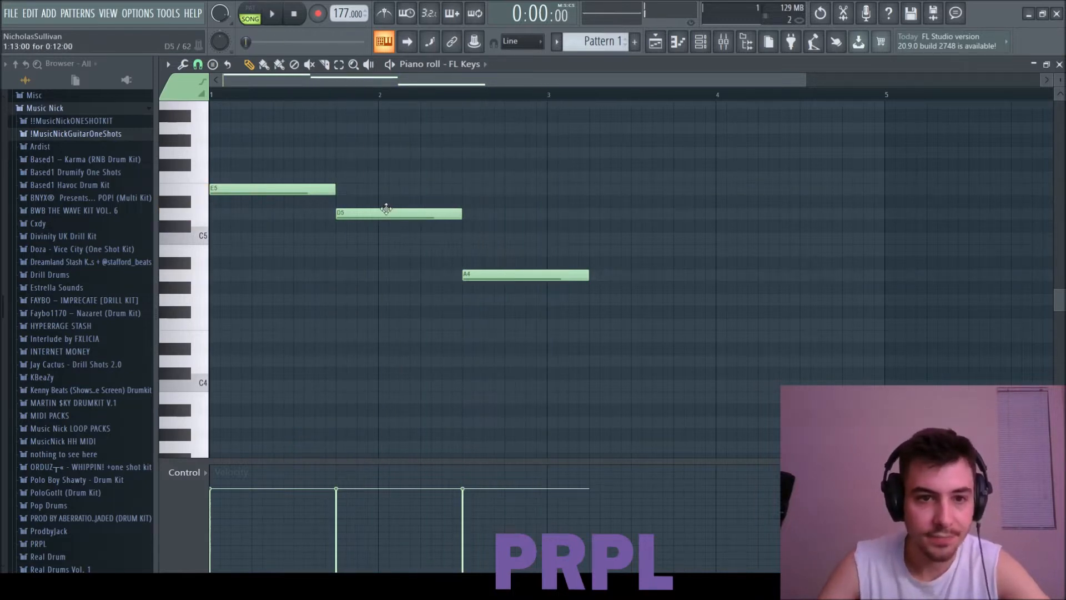
# - Stack G5 and B5 above the opening E5 note to form the first chord, and play it
pyautogui.keyDown('ctrl'); pyautogui.scroll(-2, 273, 218); pyautogui.keyUp('ctrl')
pyautogui.scroll(2, 253, 226)
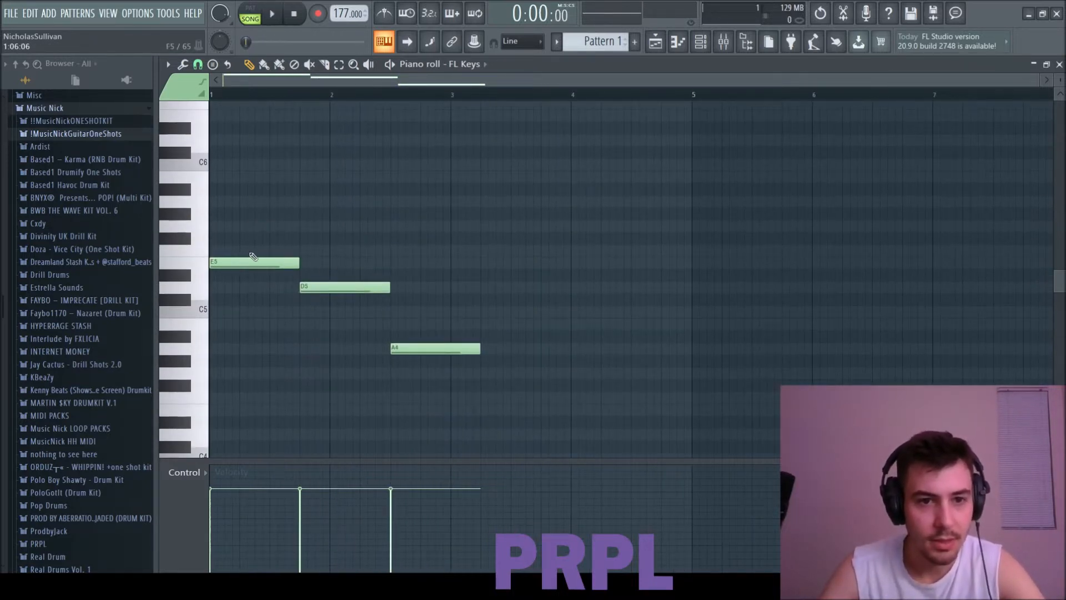
pyautogui.click(239, 226)
pyautogui.click(239, 177)
pyautogui.press('space')
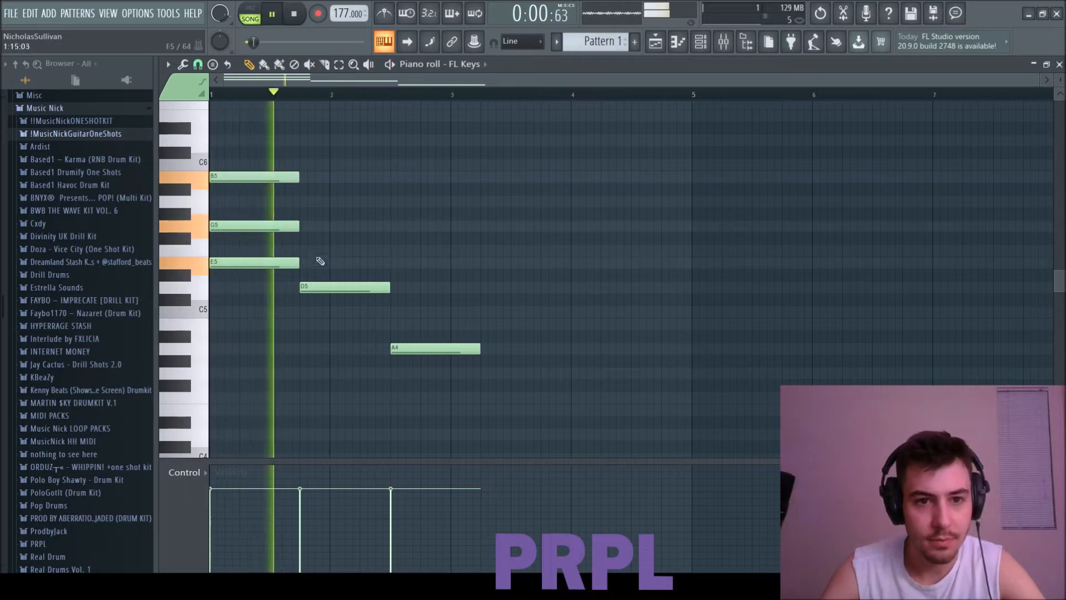
# - Stack F5 and A5 above the D5 note, and C5 and E5 above the A4 note, to complete the chords
pyautogui.click(318, 250)
pyautogui.click(304, 201)
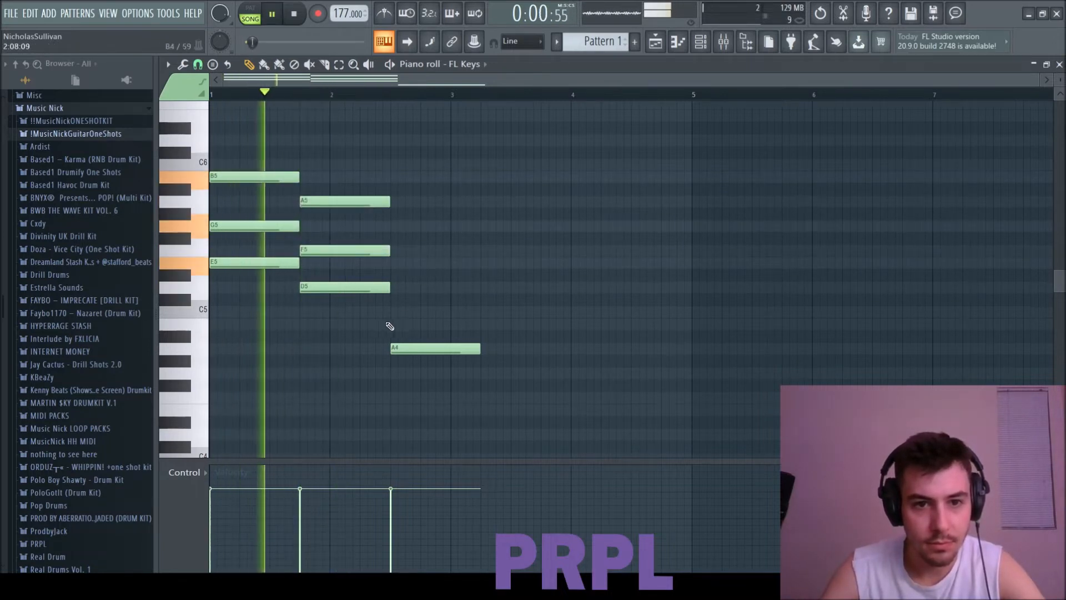
pyautogui.click(399, 311)
pyautogui.click(402, 262)
pyautogui.press('space')
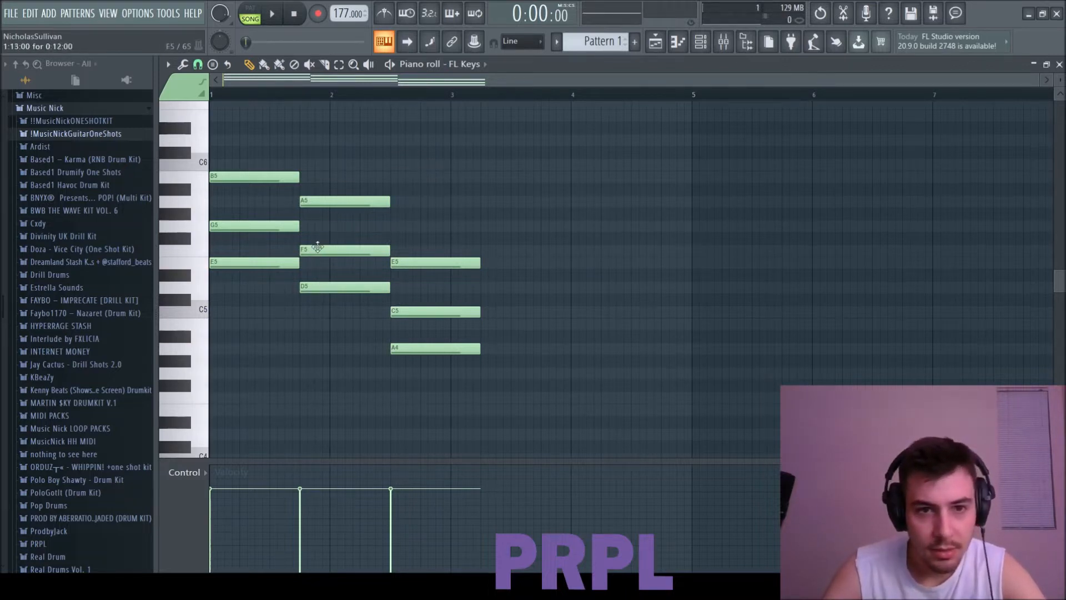
# - Try the second chord's bottom note at C5, play it, and put the note back at D5
pyautogui.moveTo(312, 287); pyautogui.dragTo(316, 312)
pyautogui.press('space')
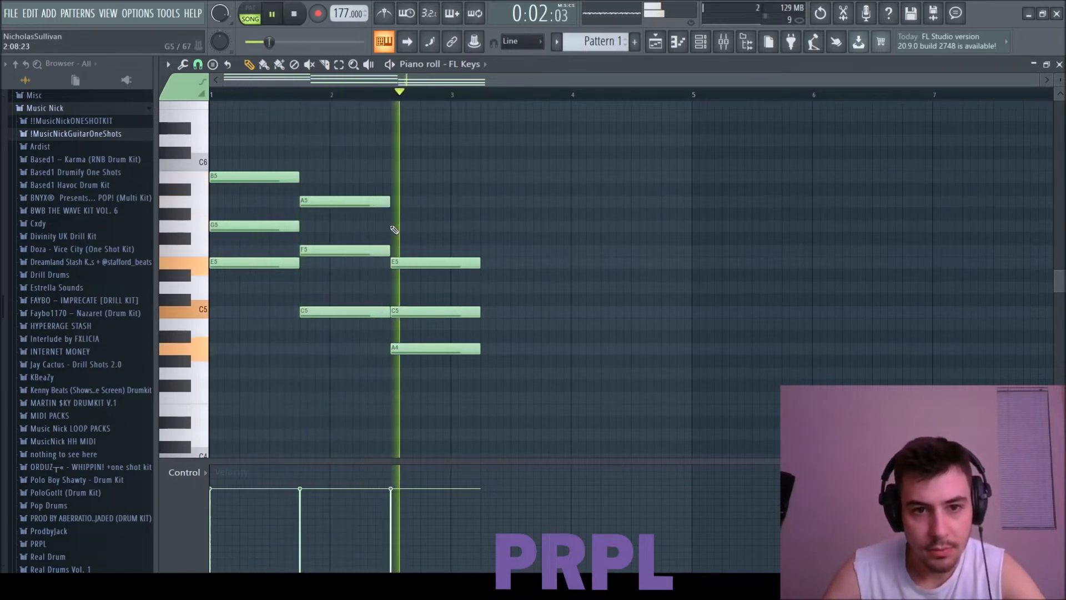
pyautogui.press('space')
pyautogui.moveTo(312, 311); pyautogui.dragTo(311, 287)
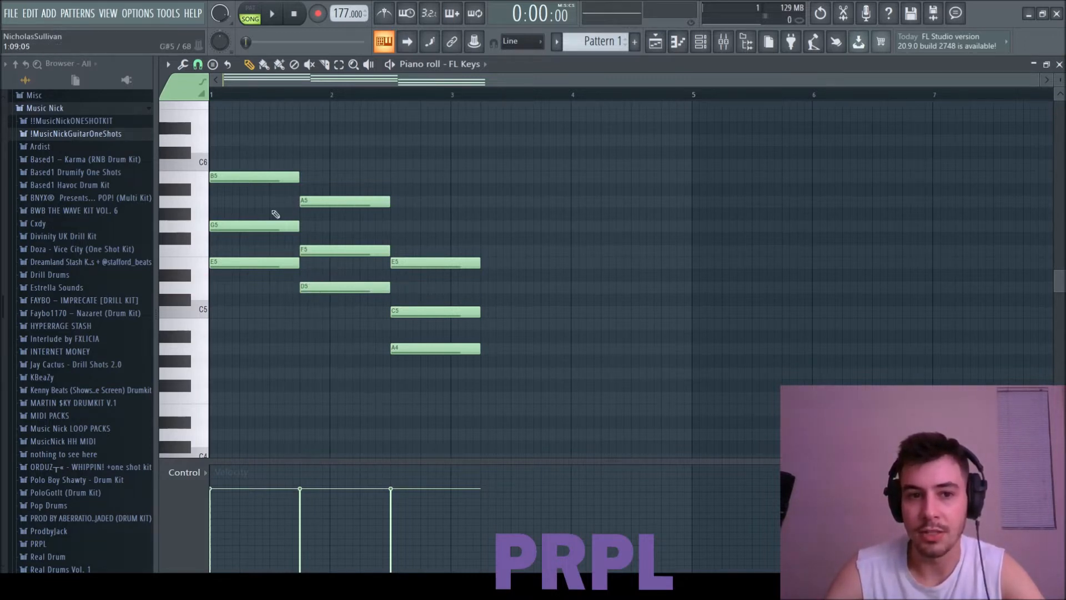
# - Lower the second chord's bottom note to C5 and try it an octave higher before restoring that octave
pyautogui.click(339, 287)
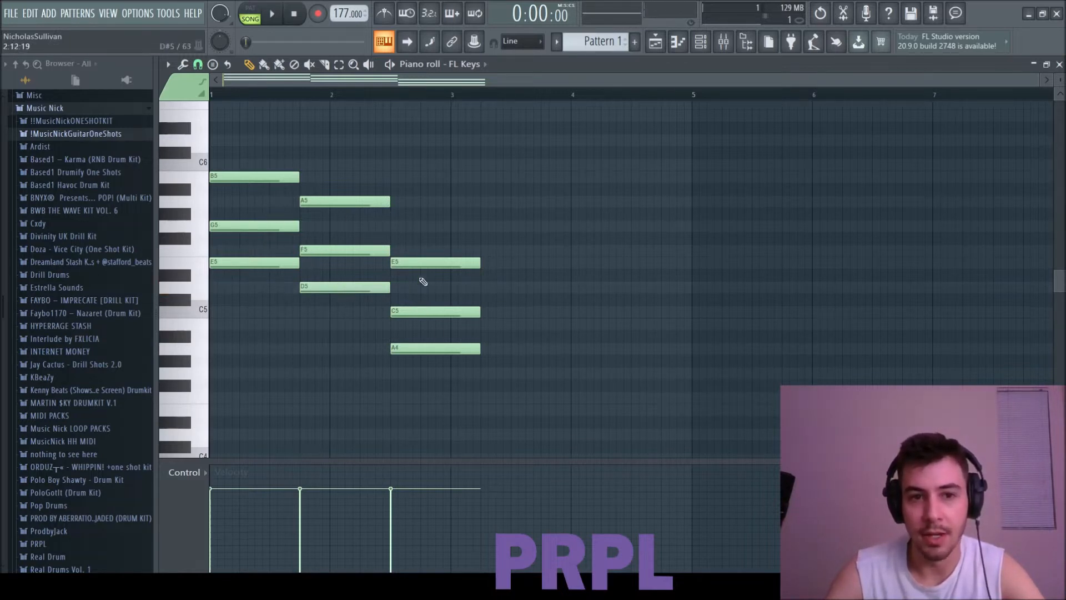
pyautogui.moveTo(321, 291); pyautogui.dragTo(320, 311)
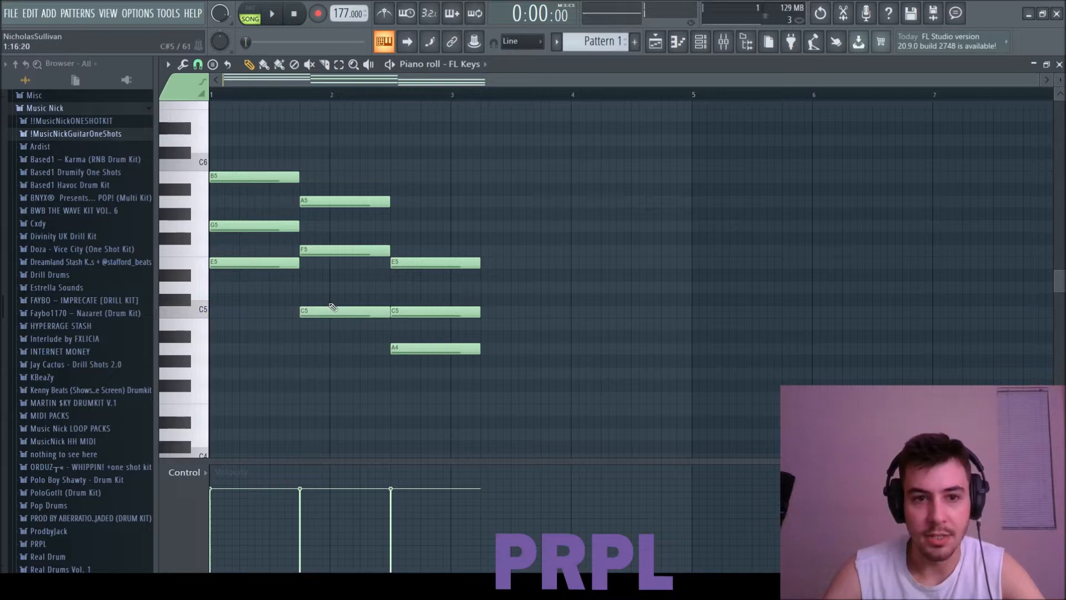
pyautogui.click(320, 311)
pyautogui.hotkey('ctrl', 'Up')
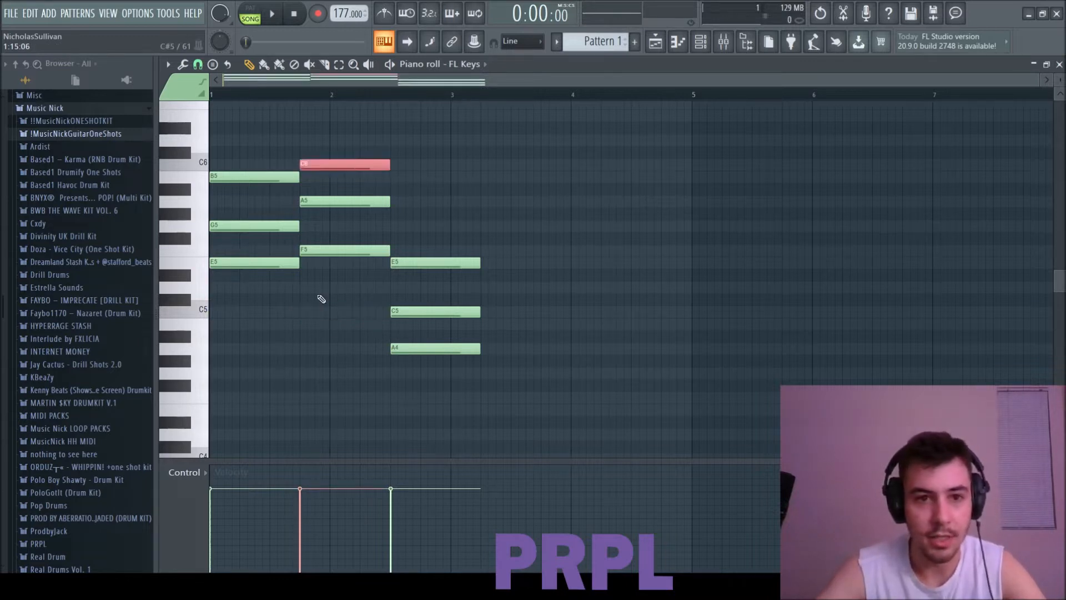
pyautogui.hotkey('ctrl', 'Down')
pyautogui.click(321, 299)
# - Duplicate the chords' root notes E5, F5 and A4 one octave lower as bass notes, and play the result
pyautogui.click(255, 263)
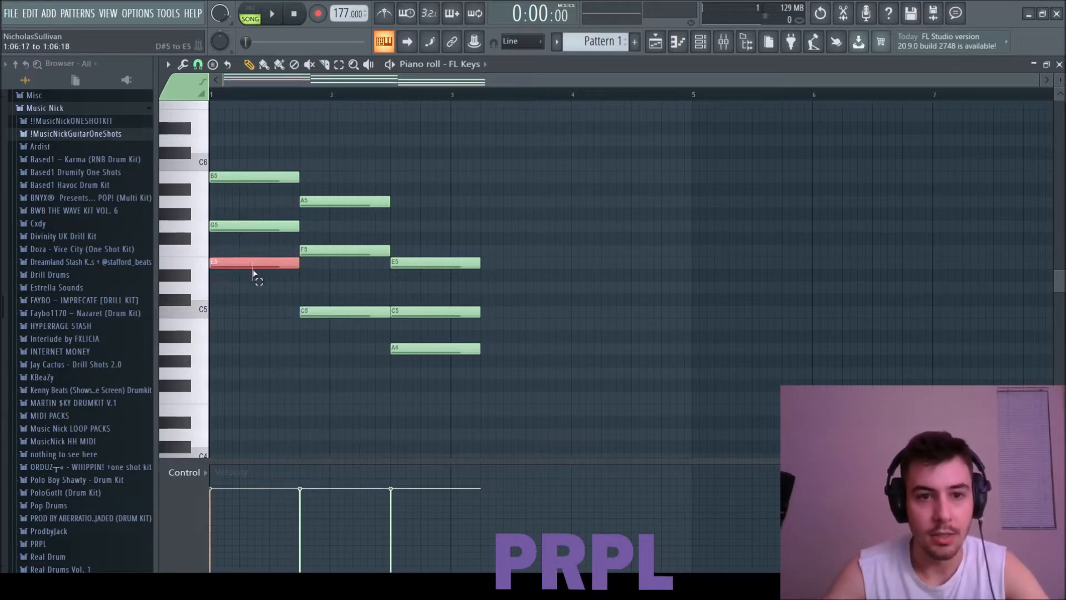
pyautogui.keyDown('ctrl'); pyautogui.keyDown('shift'); pyautogui.click(327, 248); pyautogui.keyUp('shift'); pyautogui.keyUp('ctrl')
pyautogui.keyDown('ctrl'); pyautogui.keyDown('shift'); pyautogui.click(403, 348); pyautogui.keyUp('shift'); pyautogui.keyUp('ctrl')
pyautogui.hotkey('ctrl', 'c')
pyautogui.hotkey('ctrl', 'v')
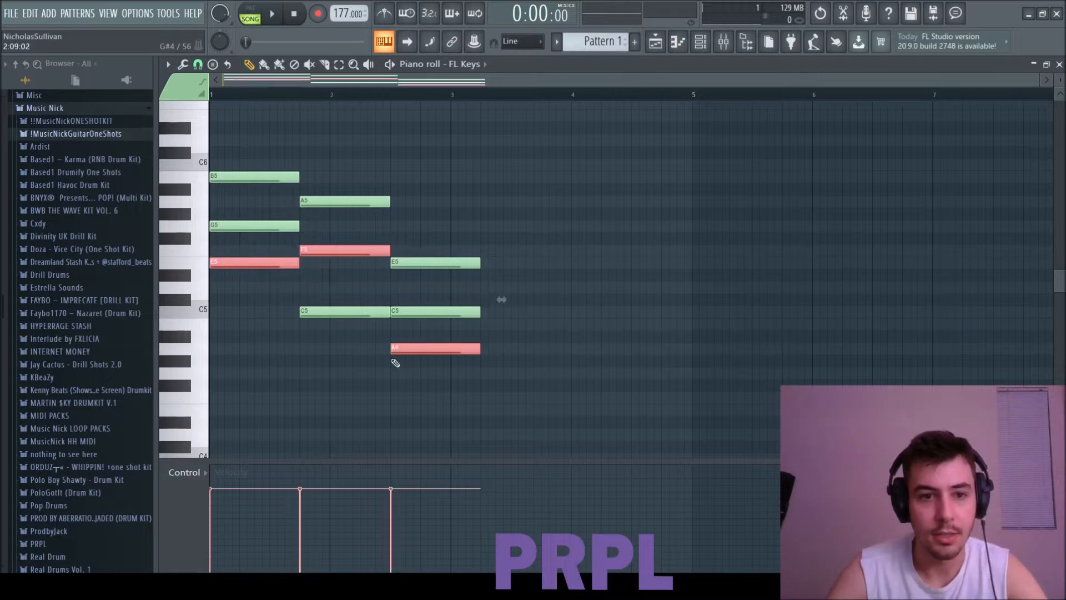
pyautogui.hotkey('ctrl', 'Down')
pyautogui.press('space')
pyautogui.hotkey('ctrl', 'd')
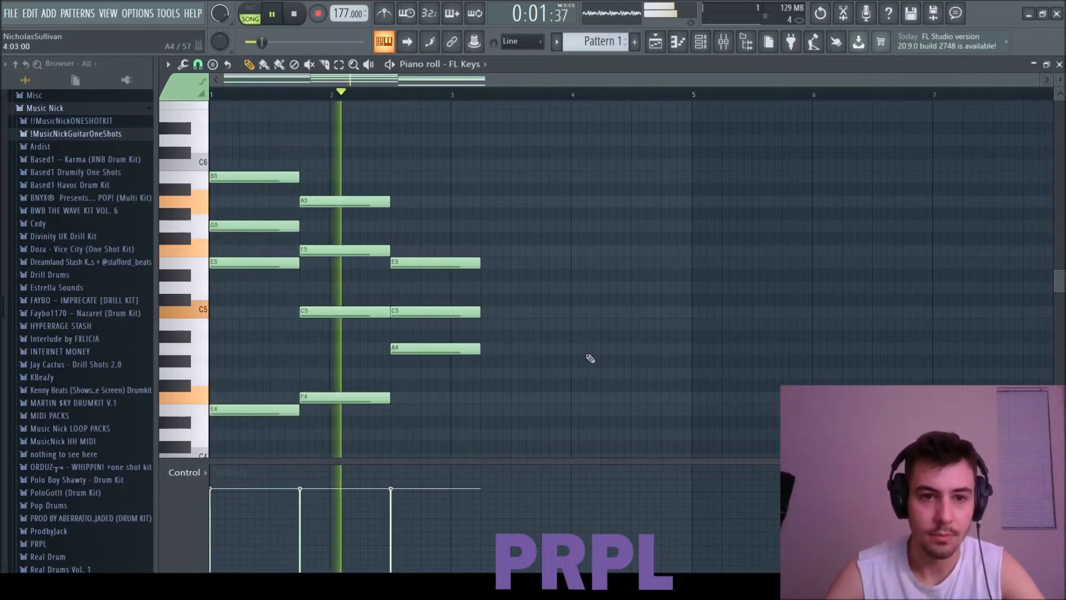
pyautogui.scroll(-4, 589, 359)
pyautogui.press('space')
pyautogui.scroll(2, 544, 356)
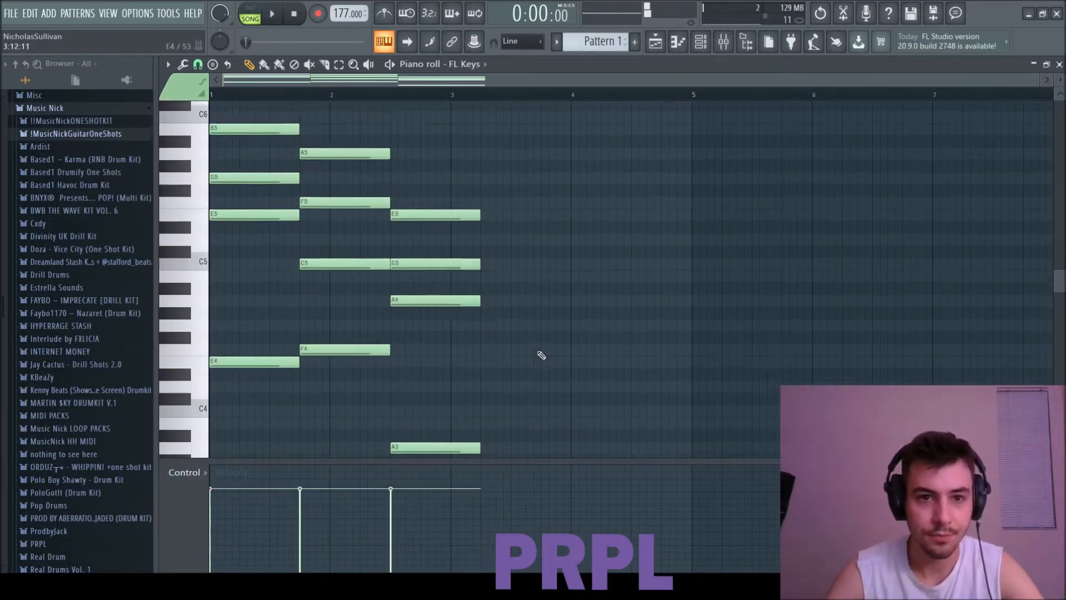
pyautogui.scroll(-2, 524, 405)
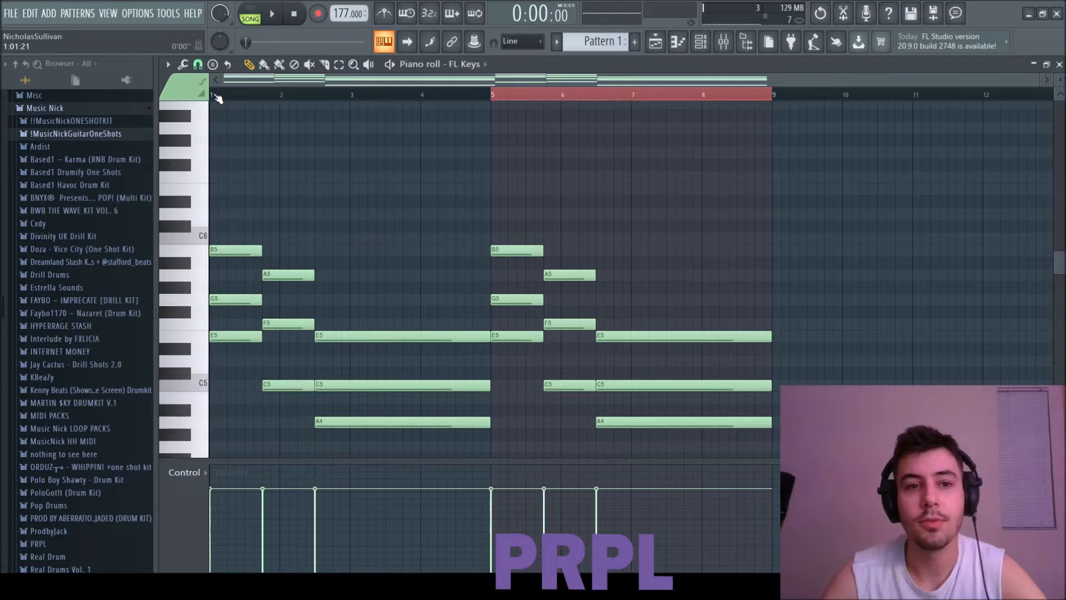
# - Clear the time selection and add a 12-step D6 note on top of the first chord in bar 1
pyautogui.doubleClick(215, 95)
pyautogui.scroll(-3, 244, 189)
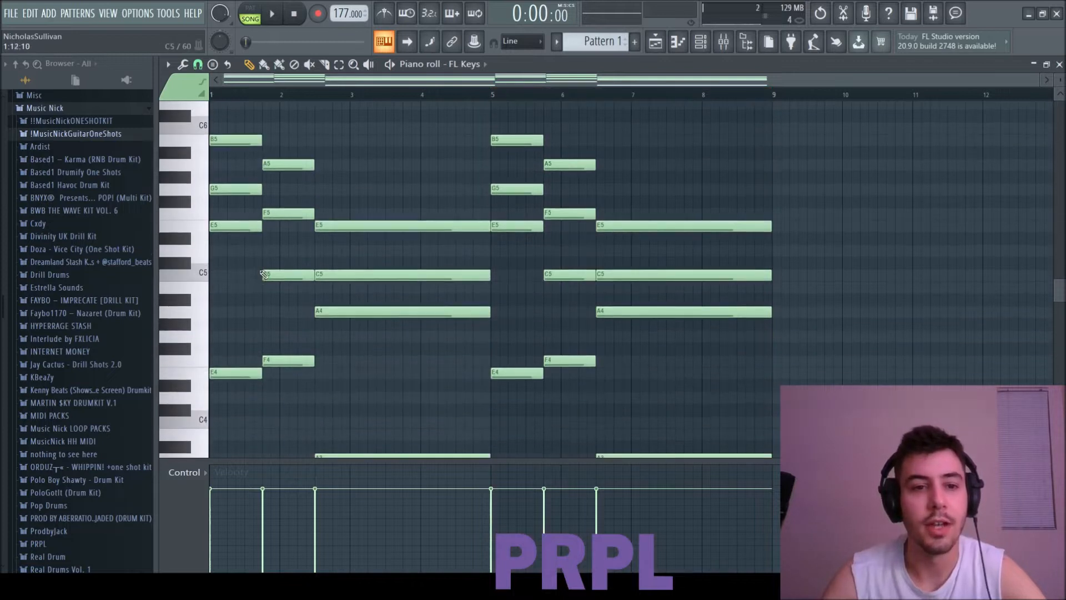
pyautogui.scroll(2, 272, 253)
pyautogui.scroll(-2, 294, 261)
pyautogui.scroll(-1, 278, 261)
pyautogui.scroll(3, 300, 233)
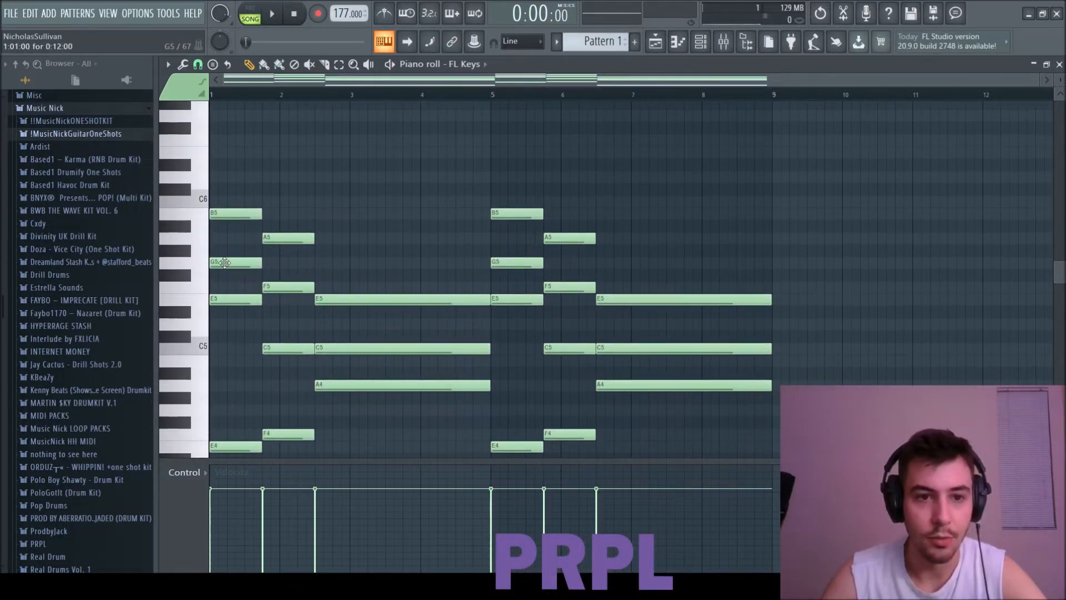
pyautogui.click(229, 177)
pyautogui.press('space')
pyautogui.moveTo(379, 177); pyautogui.dragTo(256, 183)
pyautogui.press('space')
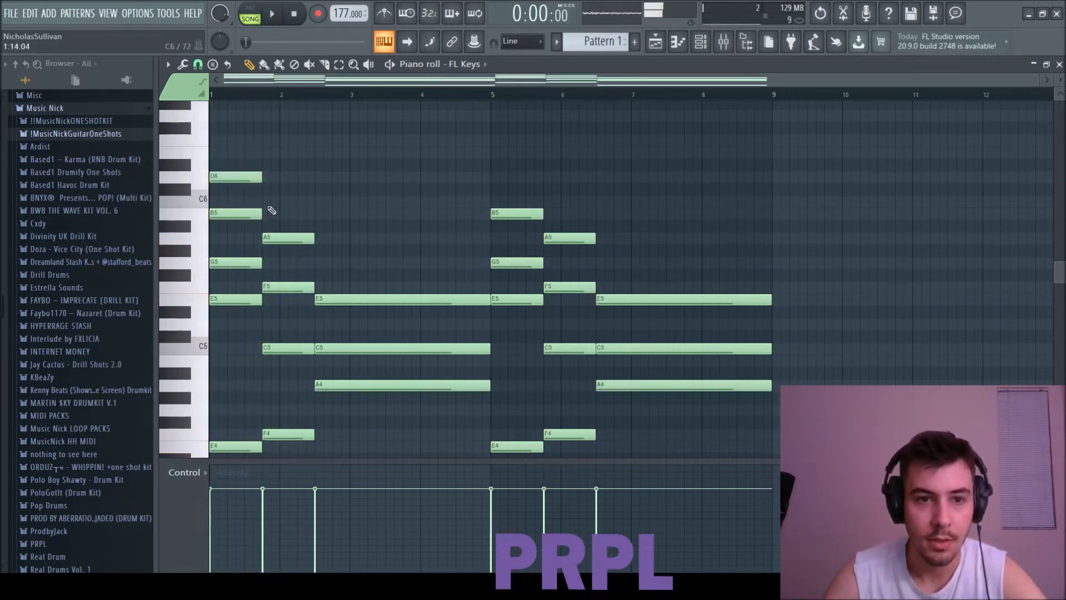
# - Add an E6 note on top of the second chord, discarding the trial C6, and play the phrase
pyautogui.click(288, 202)
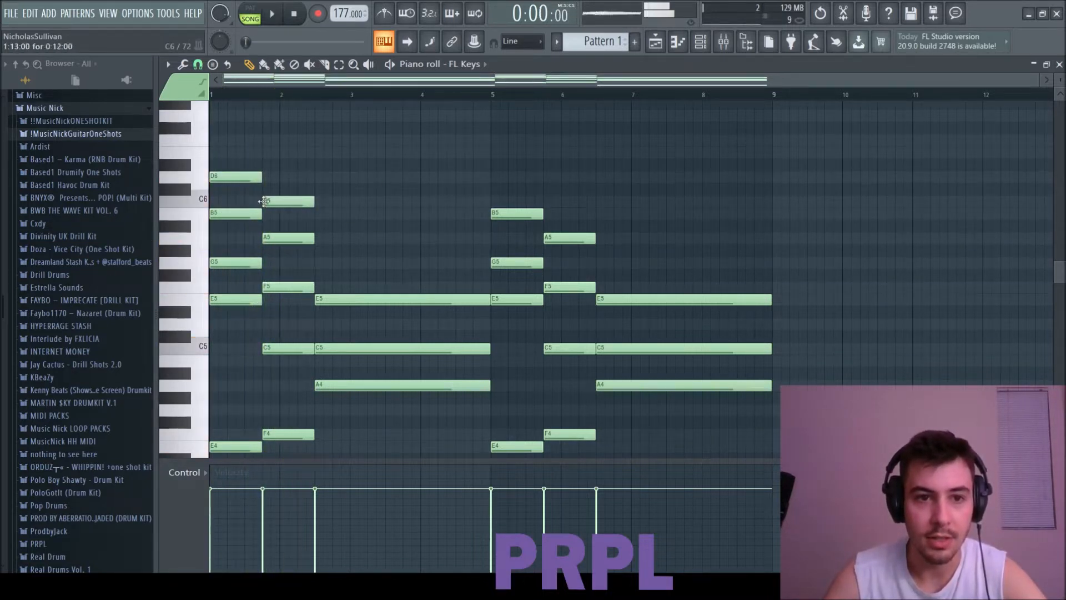
pyautogui.click(267, 153)
pyautogui.rightClick(287, 202)
pyautogui.press('space')
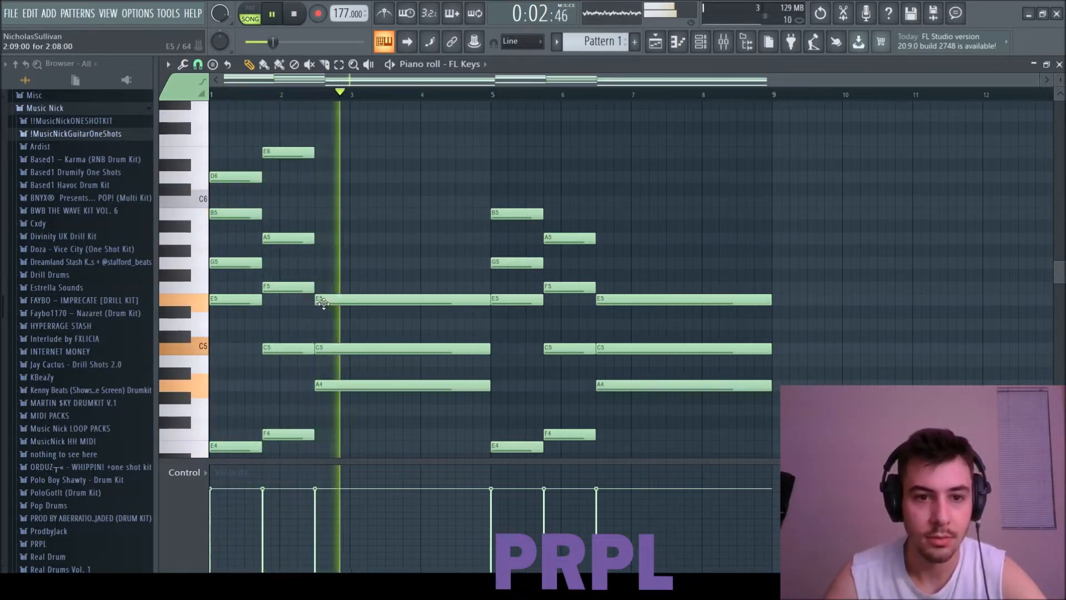
pyautogui.press('space')
# - Add a long B5 note on top of the third chord, removing the trial G5, and play it back
pyautogui.click(320, 264)
pyautogui.click(318, 215)
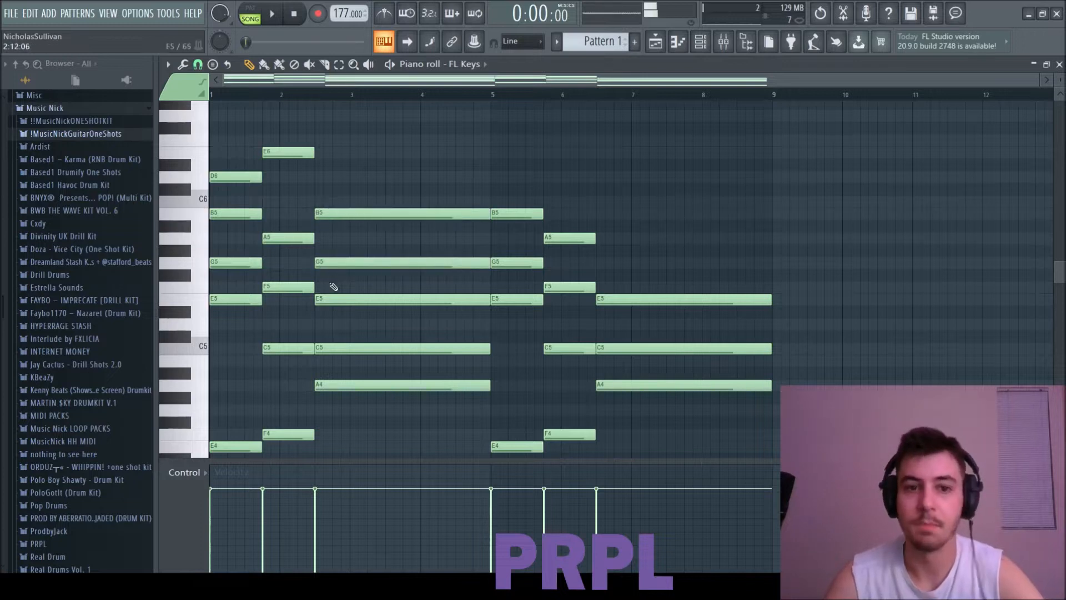
pyautogui.rightClick(333, 263)
pyautogui.press('space')
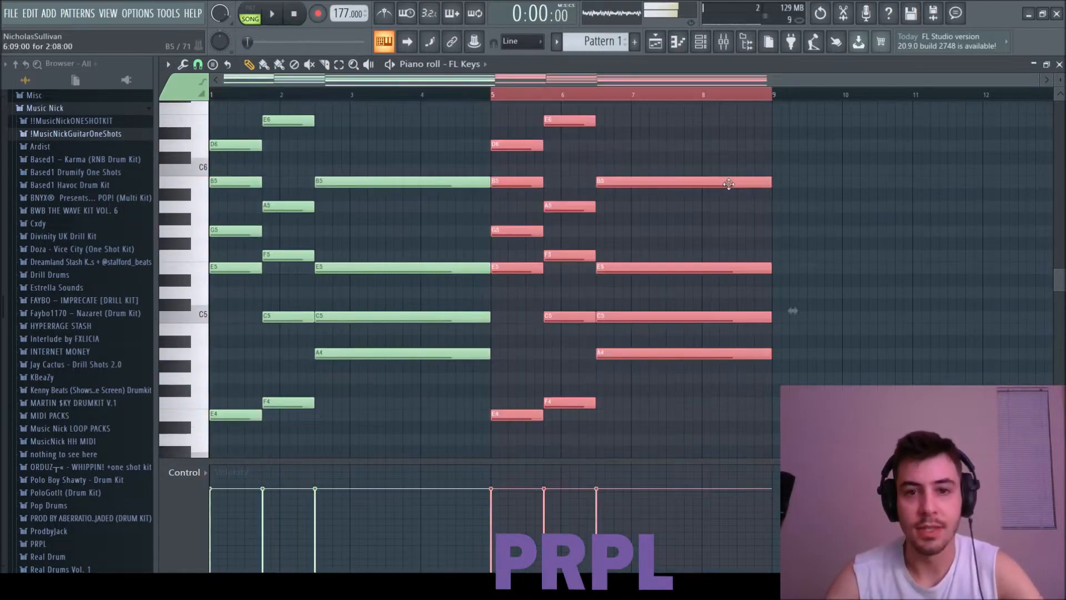
# - Deselect the repeated phrase, lower its last chord's top note to G5, and play the progression
pyautogui.keyDown('ctrl'); pyautogui.click(661, 227); pyautogui.keyUp('ctrl')
pyautogui.scroll(3, 647, 236)
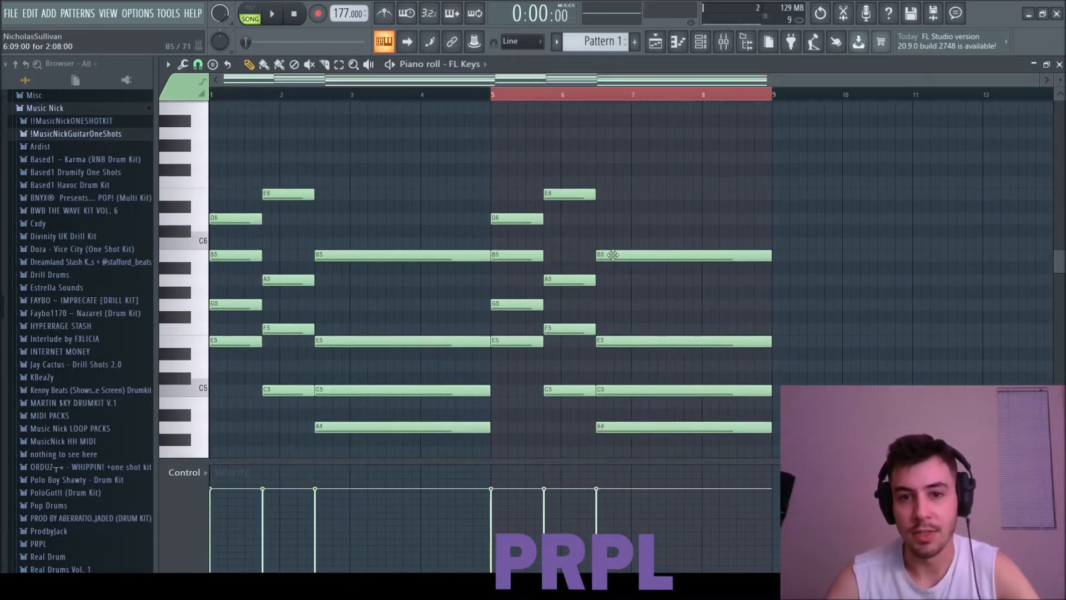
pyautogui.moveTo(613, 254); pyautogui.dragTo(612, 304)
pyautogui.press('space')
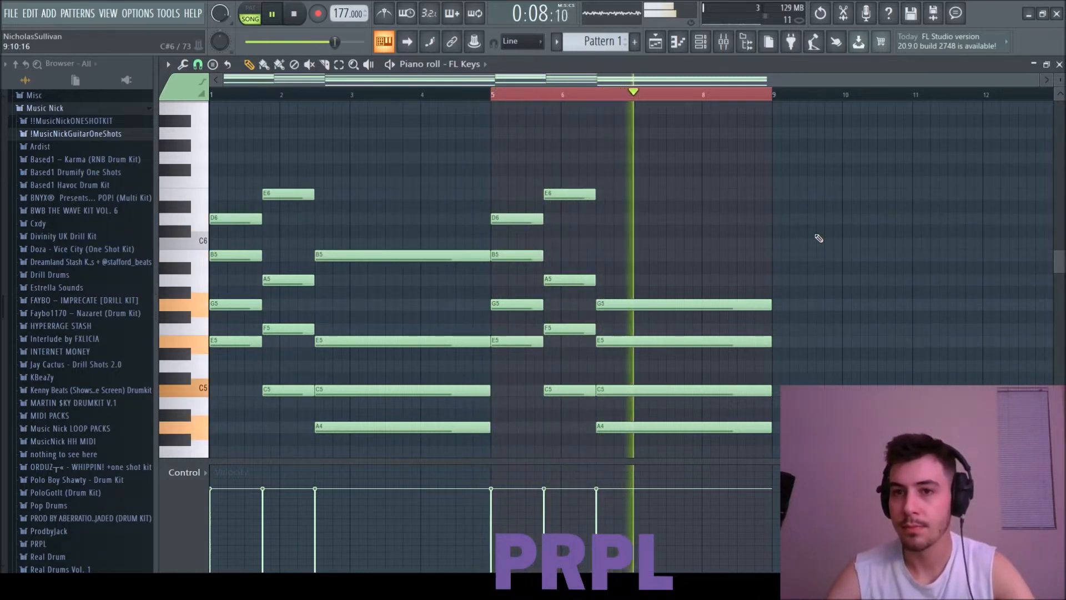
pyautogui.scroll(-3, 819, 238)
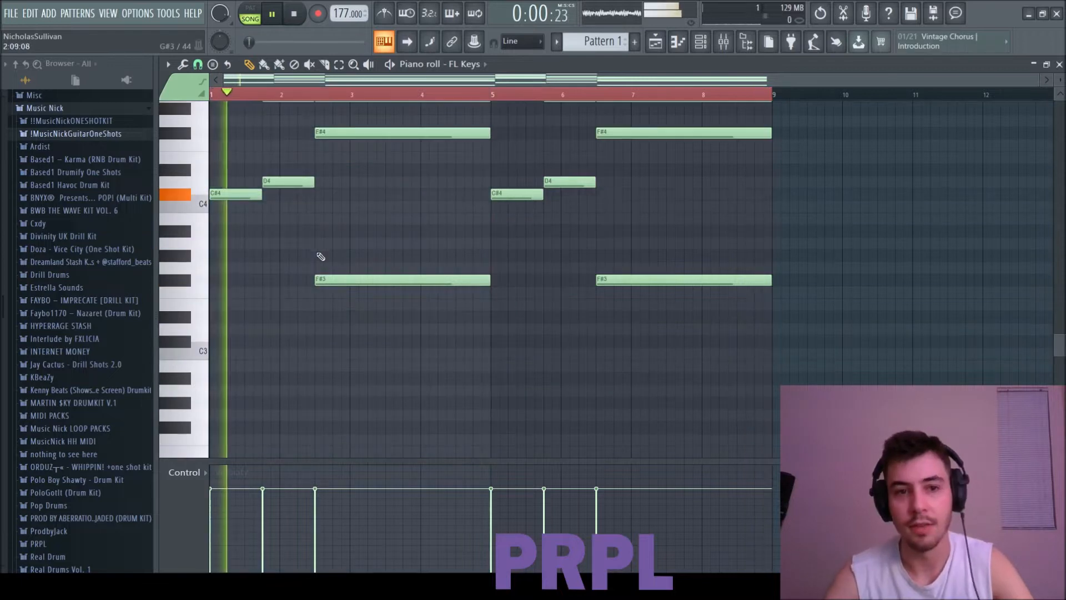
pyautogui.scroll(4, 374, 264)
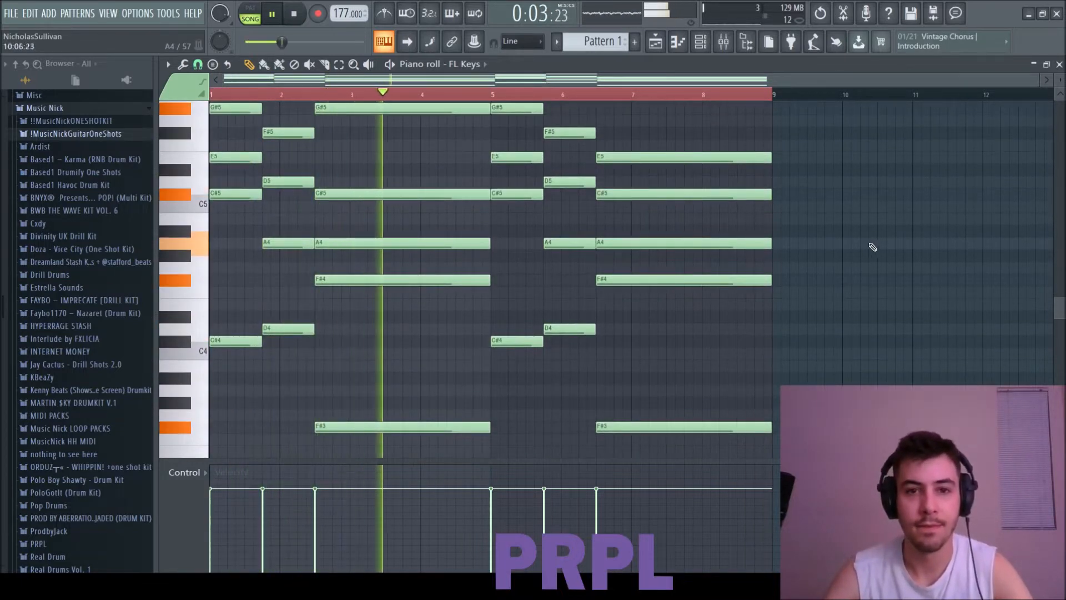
pyautogui.scroll(5, 855, 261)
pyautogui.scroll(-9, 873, 242)
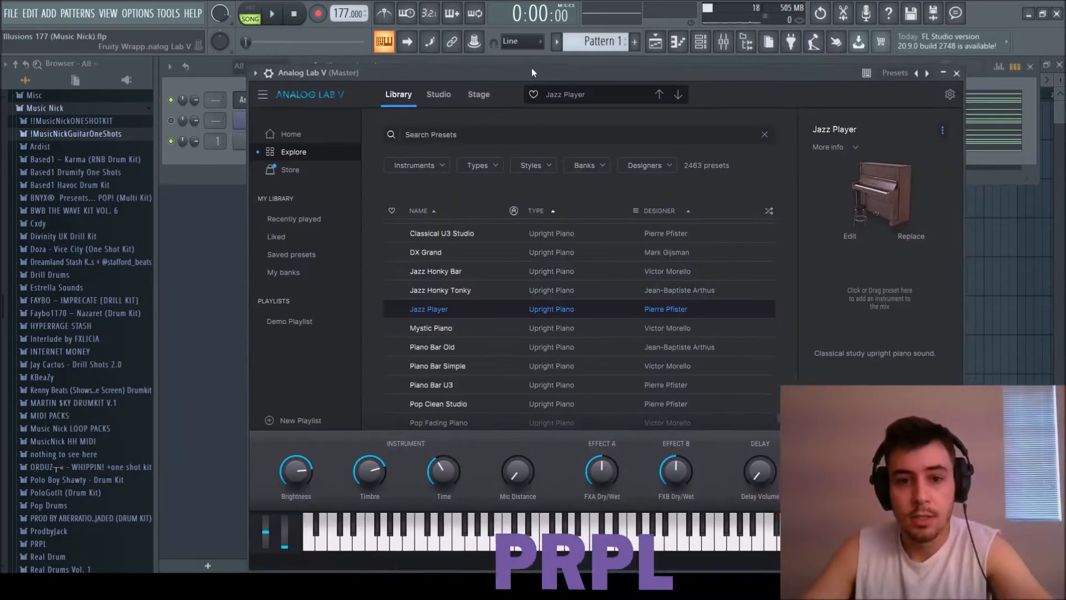
# - Play the pattern with the Jazz Player piano preset and look over the Analog Lab V notes in the piano roll
pyautogui.moveTo(532, 72); pyautogui.dragTo(520, 55)
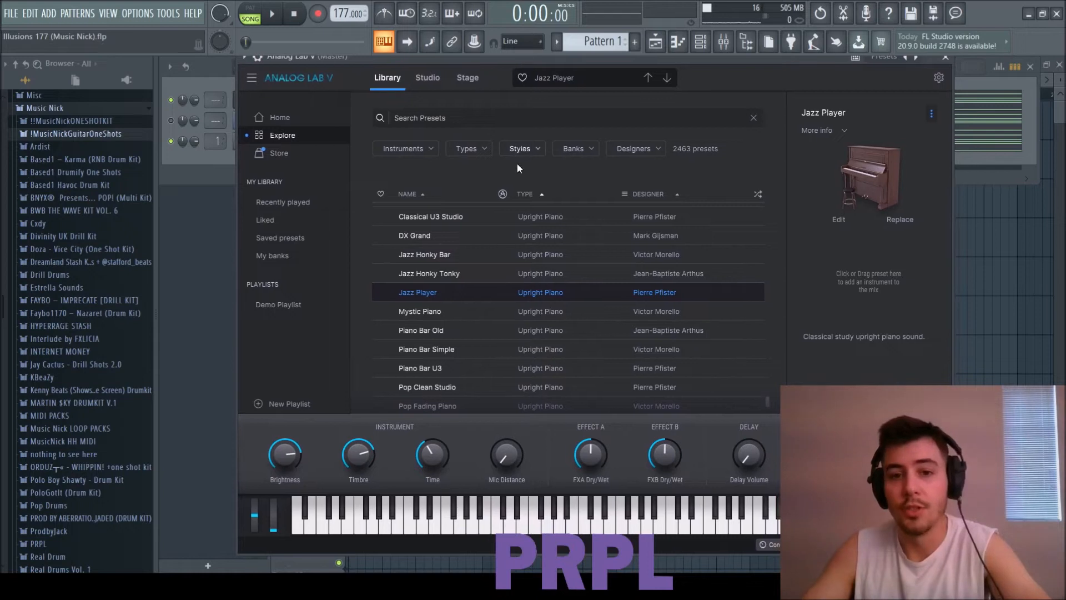
pyautogui.scroll(2, 541, 300)
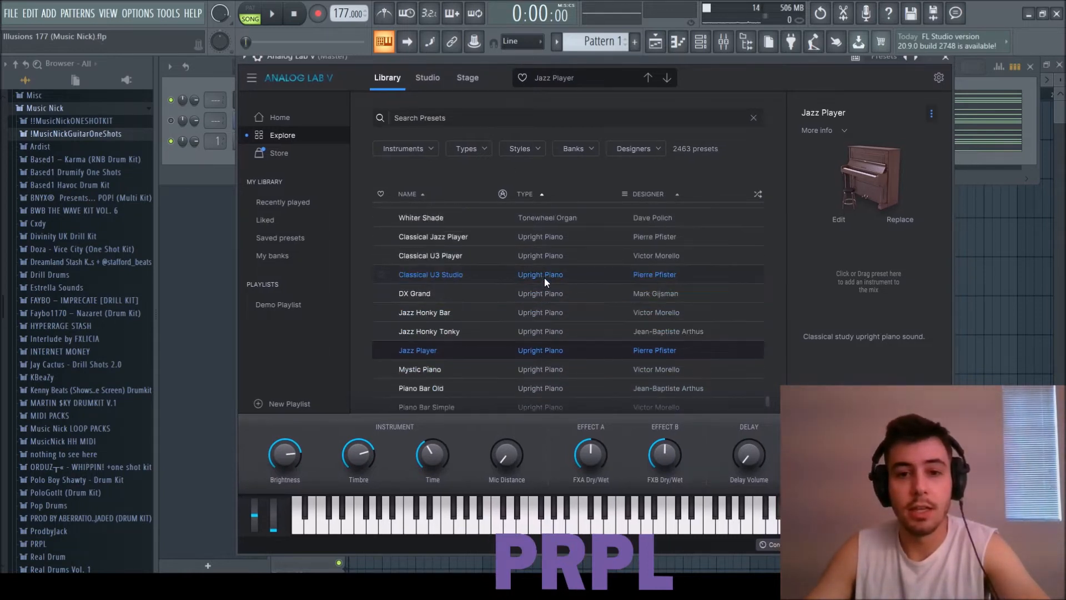
pyautogui.scroll(-1, 544, 277)
pyautogui.click(286, 14)
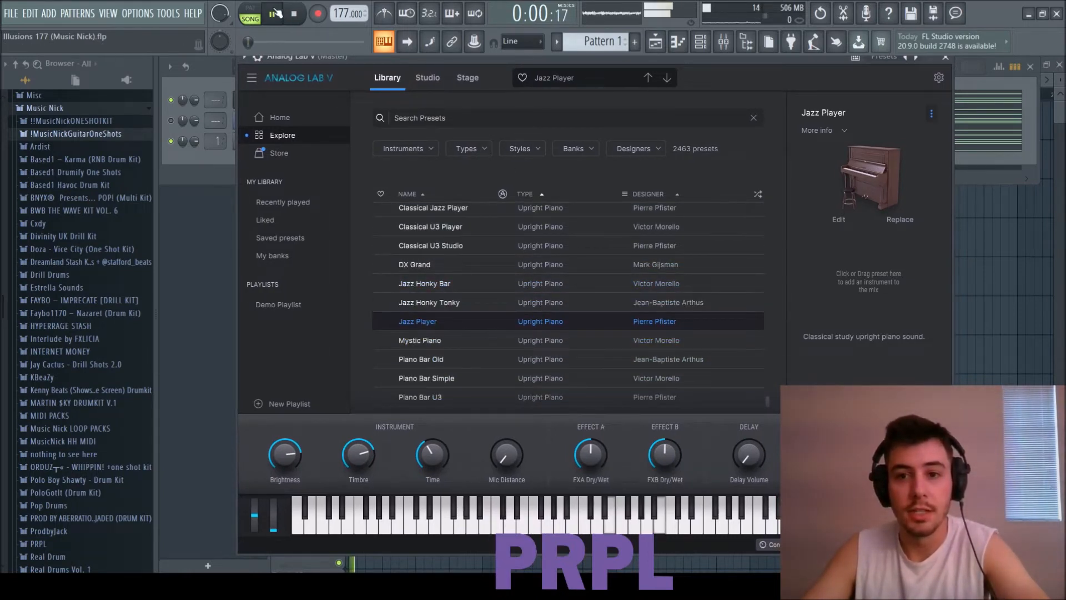
pyautogui.click(997, 116)
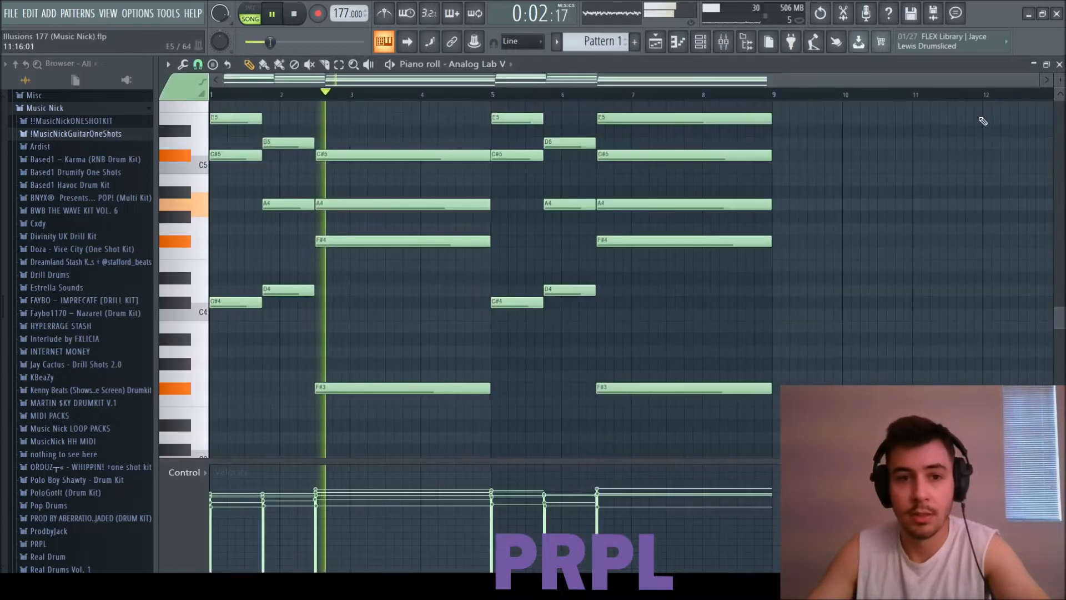
pyautogui.scroll(1, 919, 228)
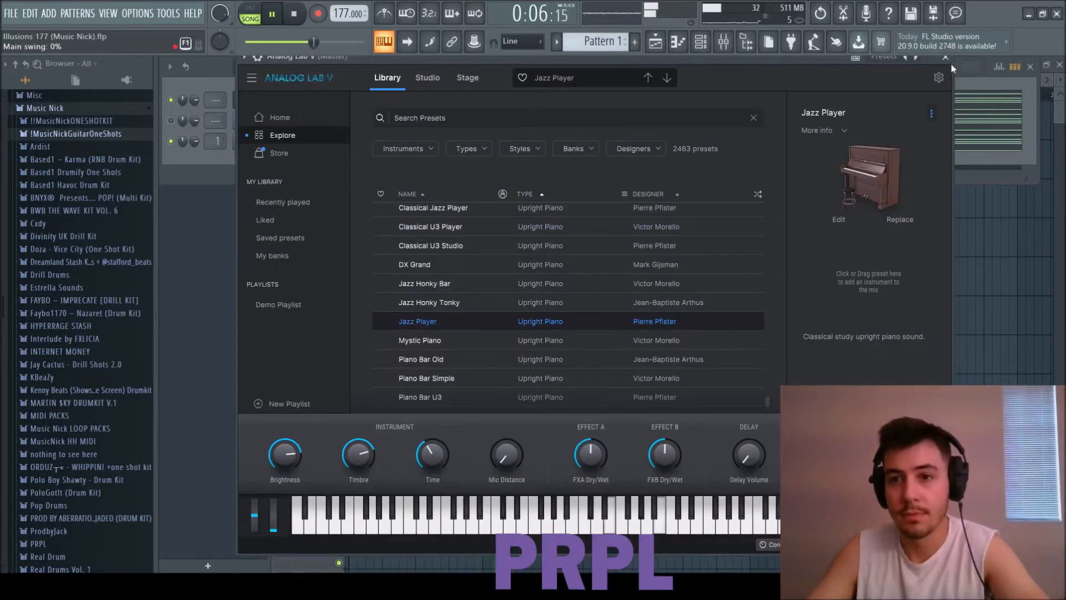
# - Route the Analog Lab V channel to mixer Insert 1 and stop playback
pyautogui.click(201, 297)
pyautogui.press('F9')
pyautogui.click(243, 315)
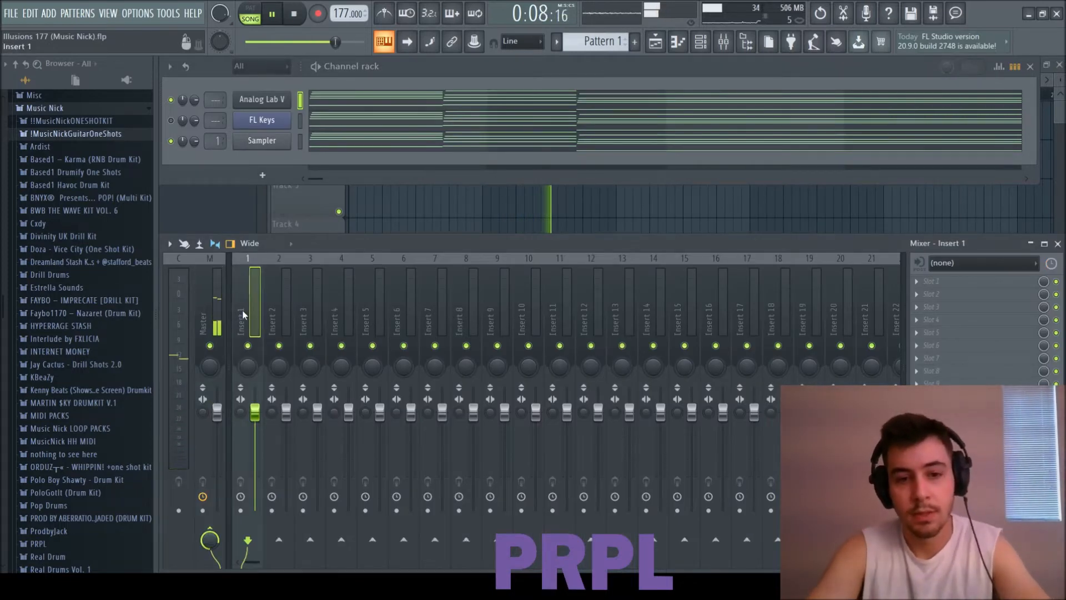
pyautogui.hotkey('ctrl', 'l')
pyautogui.press('space')
# - Add Fruity parametric EQ 2 in the first effect slot of the Analog Lab V mixer track and adjust its curve
pyautogui.click(605, 130)
pyautogui.click(243, 188)
pyautogui.click(446, 305)
pyautogui.moveTo(248, 304); pyautogui.dragTo(338, 304)
pyautogui.press('space')
# - Add TrueVerb Stereo in the second effect slot of the Analog Lab V track at a 25% mix level and play it
pyautogui.scroll(2, 339, 306)
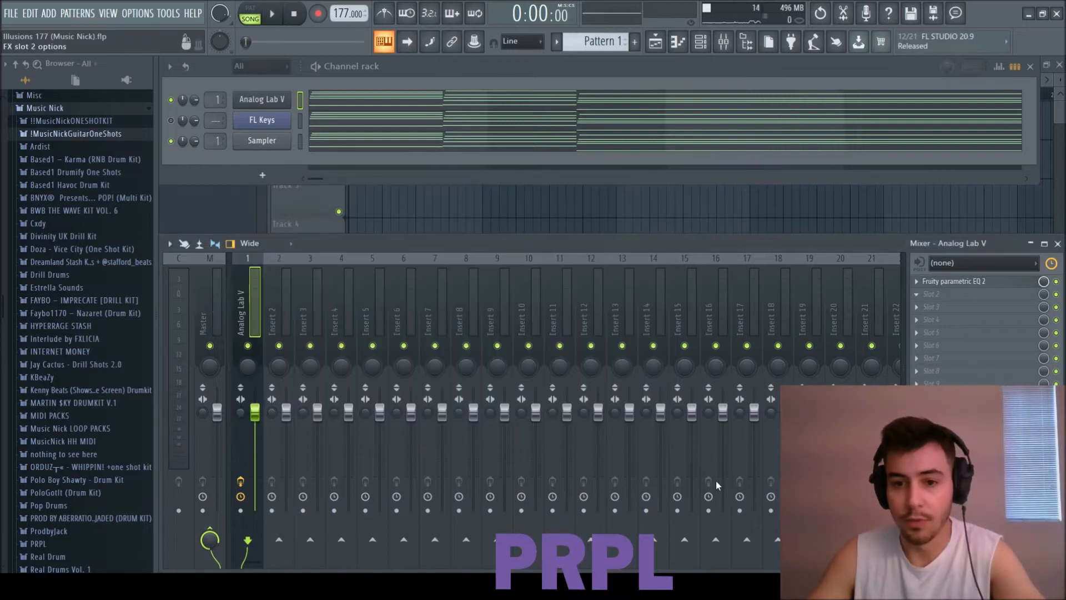
pyautogui.click(723, 498)
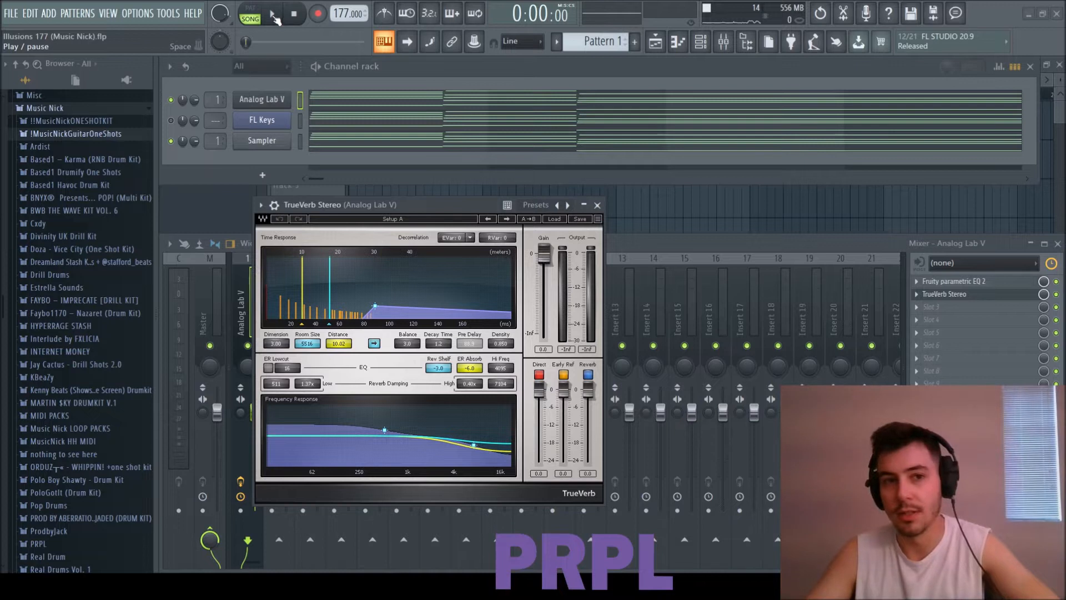
pyautogui.click(274, 16)
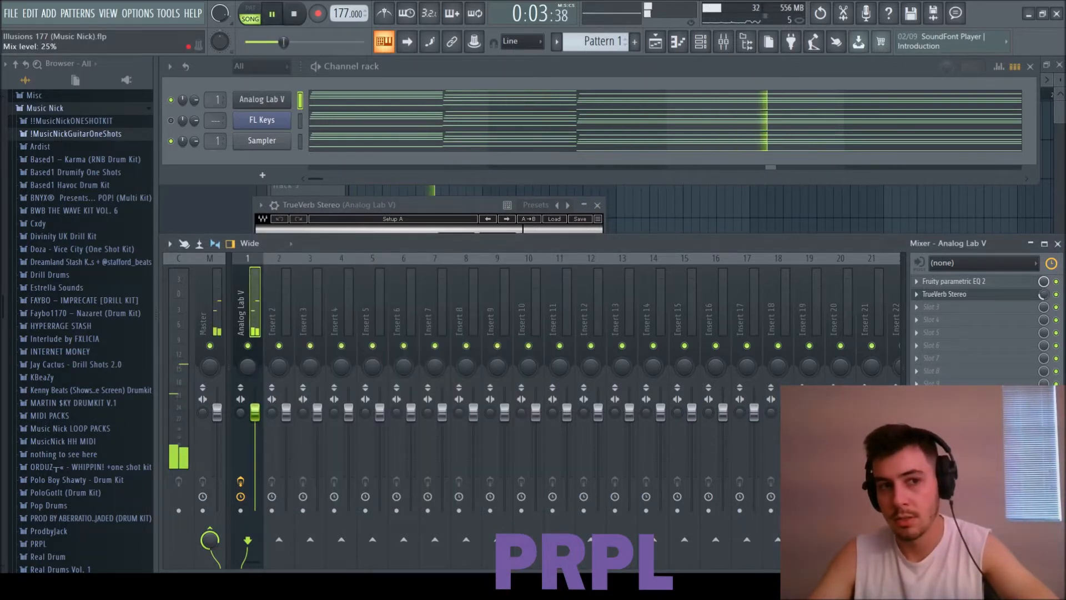
pyautogui.click(597, 205)
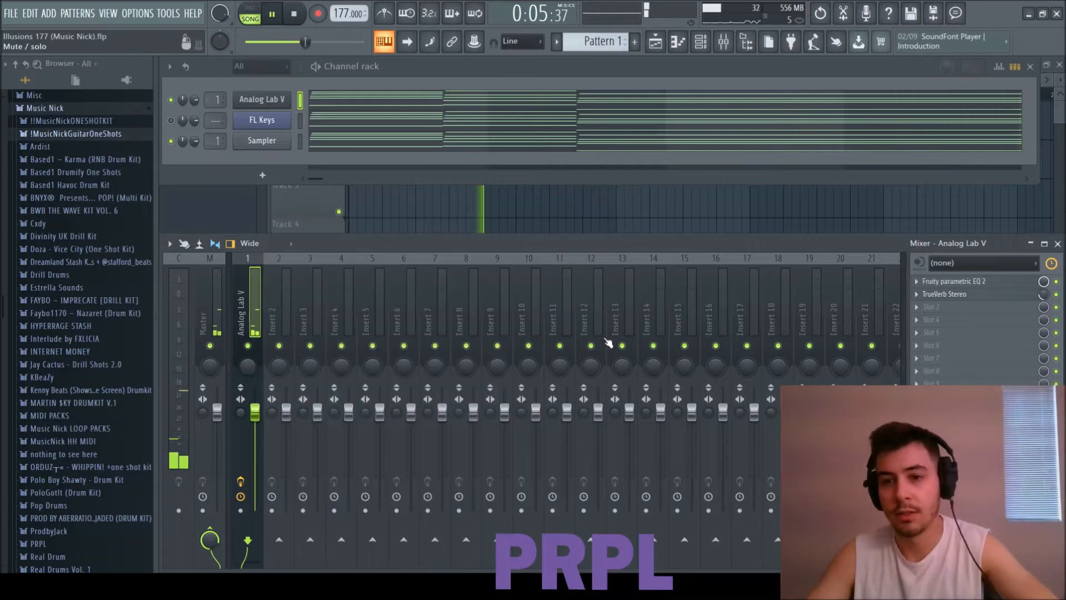
# - Add EffectRack in the third effect slot, load its Cake Chorus preset, and lower the rack's overall mix
pyautogui.click(916, 307)
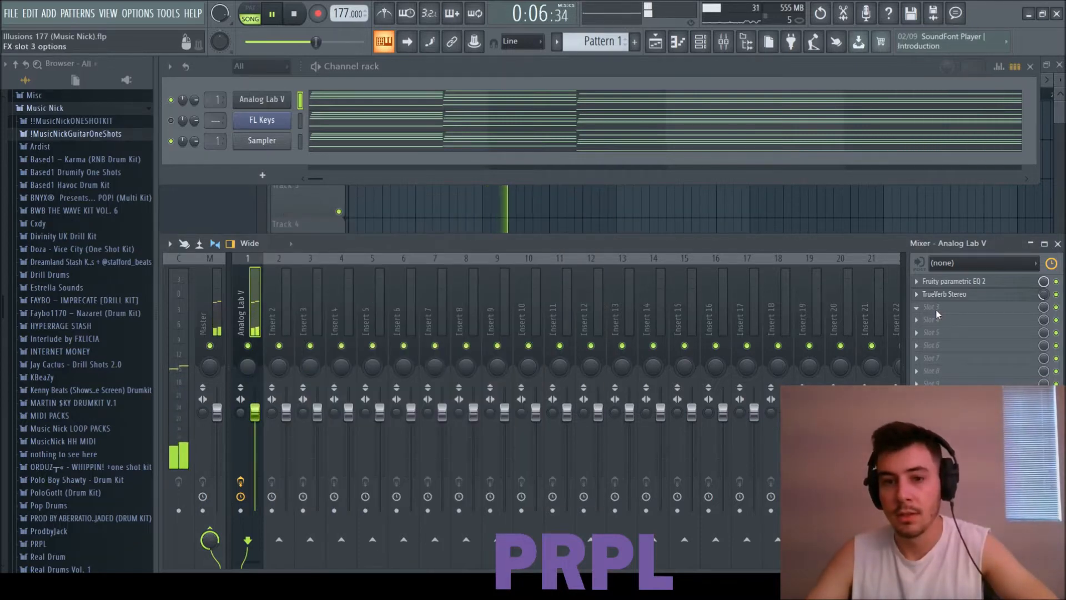
pyautogui.click(508, 322)
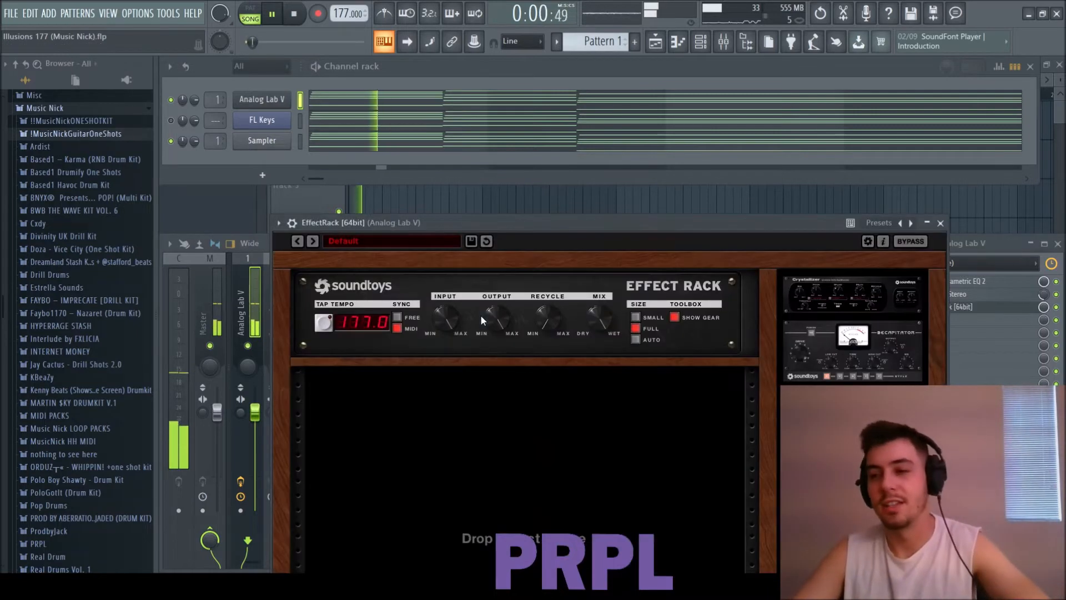
pyautogui.moveTo(356, 223); pyautogui.dragTo(308, 136)
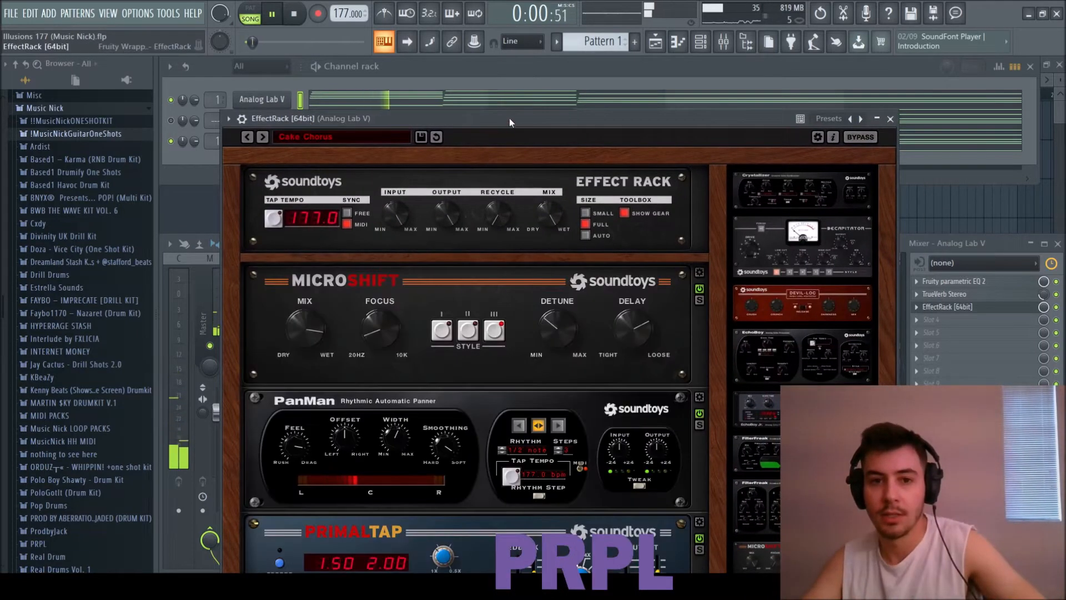
pyautogui.moveTo(509, 118); pyautogui.dragTo(499, 79)
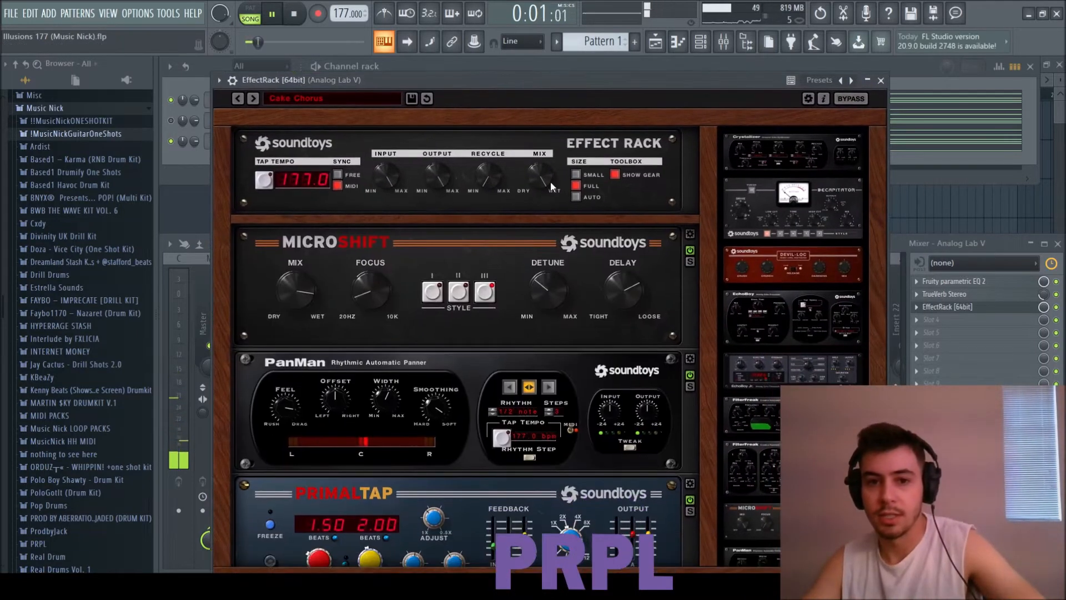
pyautogui.moveTo(543, 193)
pyautogui.mouseDown()
pyautogui.moveTo(538, 245)
pyautogui.moveTo(535, 188)
pyautogui.mouseUp()
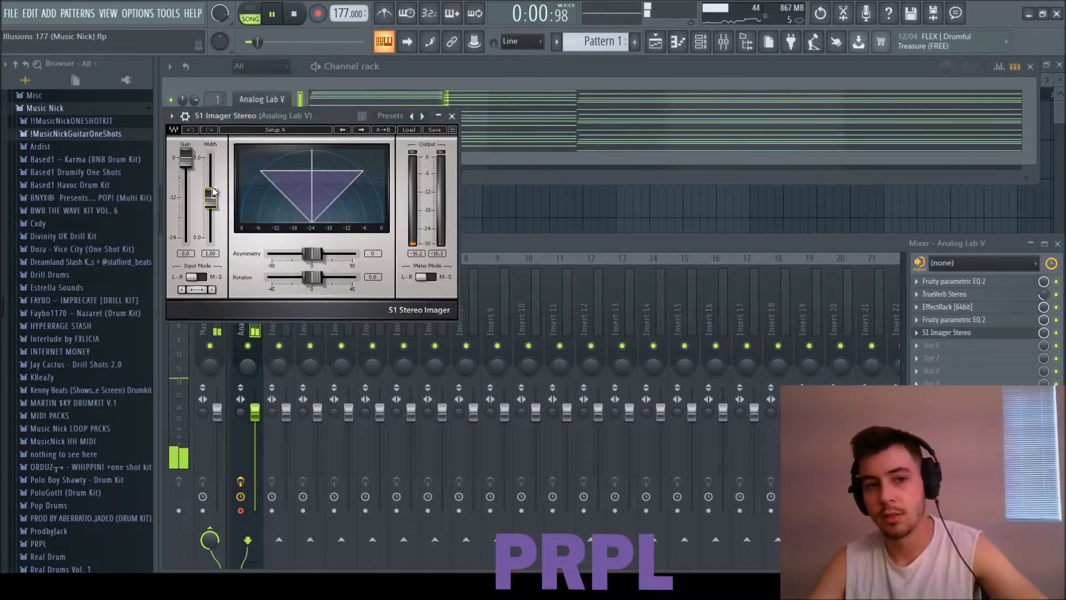
# - Increase the S1 Imager Stereo width on the Analog Lab V track, stop playback, and select the Master track
pyautogui.moveTo(213, 191); pyautogui.dragTo(213, 181)
pyautogui.click(946, 332)
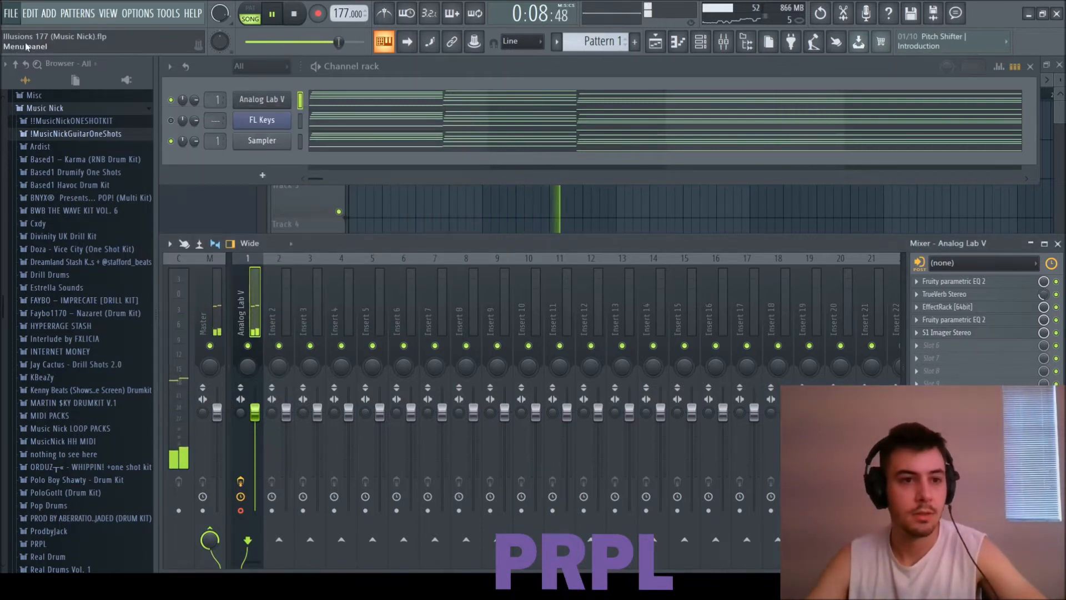
pyautogui.press('space')
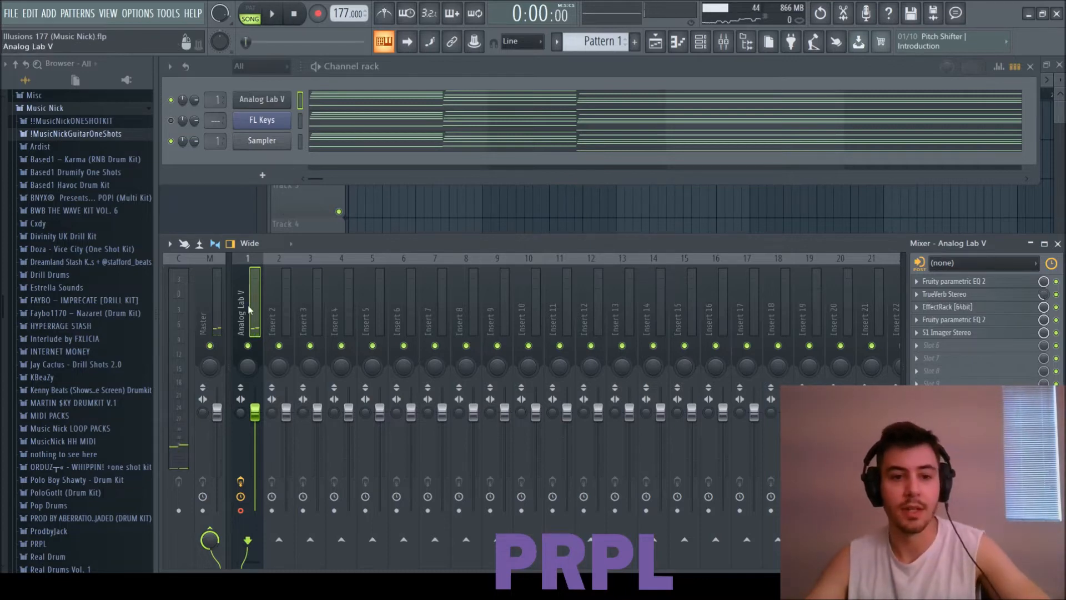
pyautogui.click(210, 302)
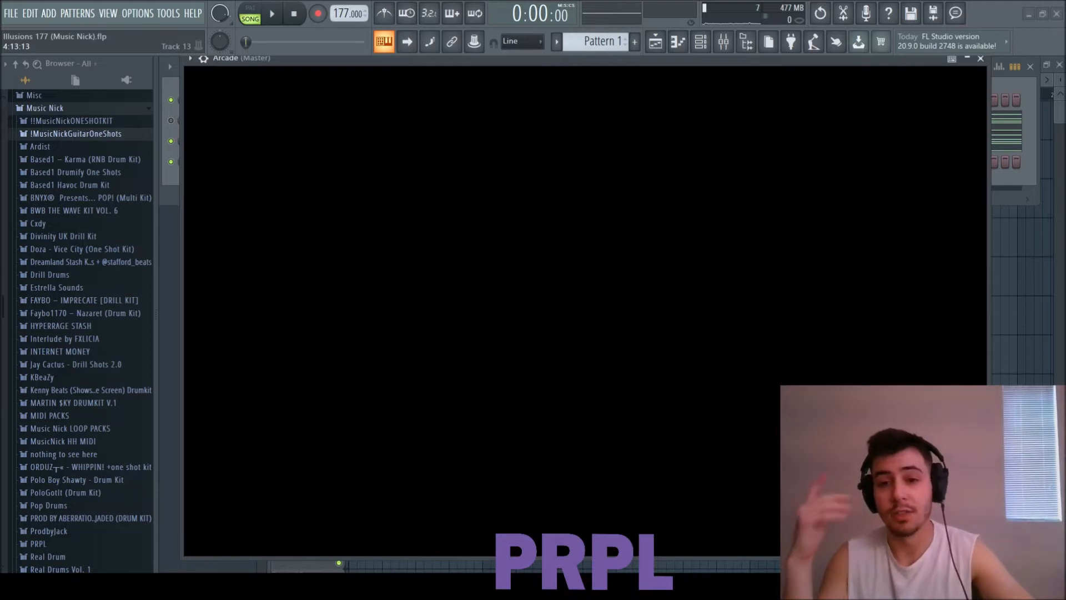
# - Play Arcade's Beautiful Low sound and fill bars 1 to 8 of its piano roll with four two-bar C5 notes
pyautogui.press('space')
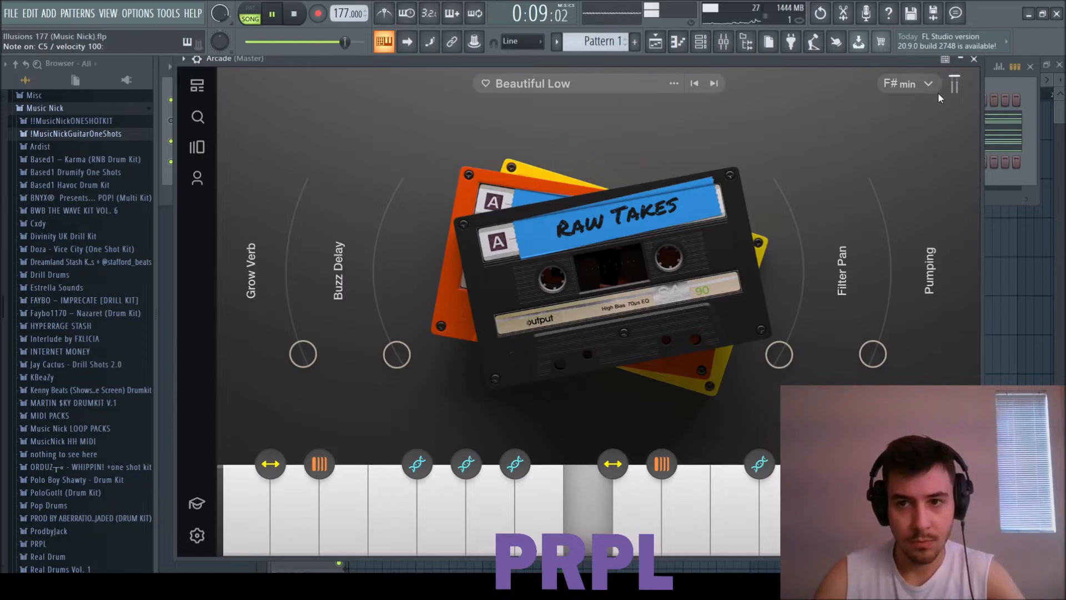
pyautogui.click(974, 59)
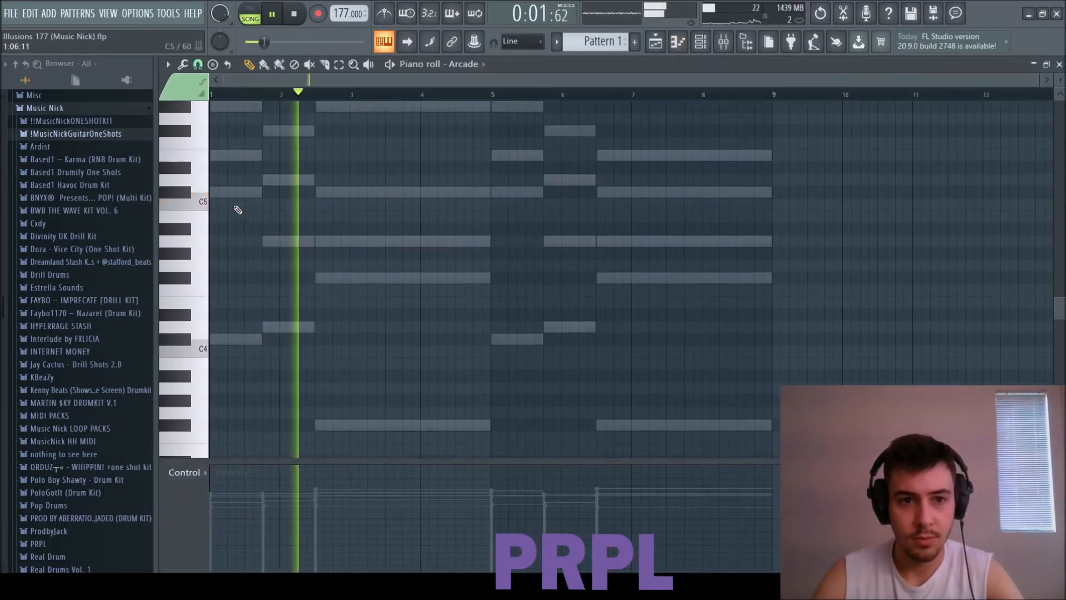
pyautogui.click(238, 210)
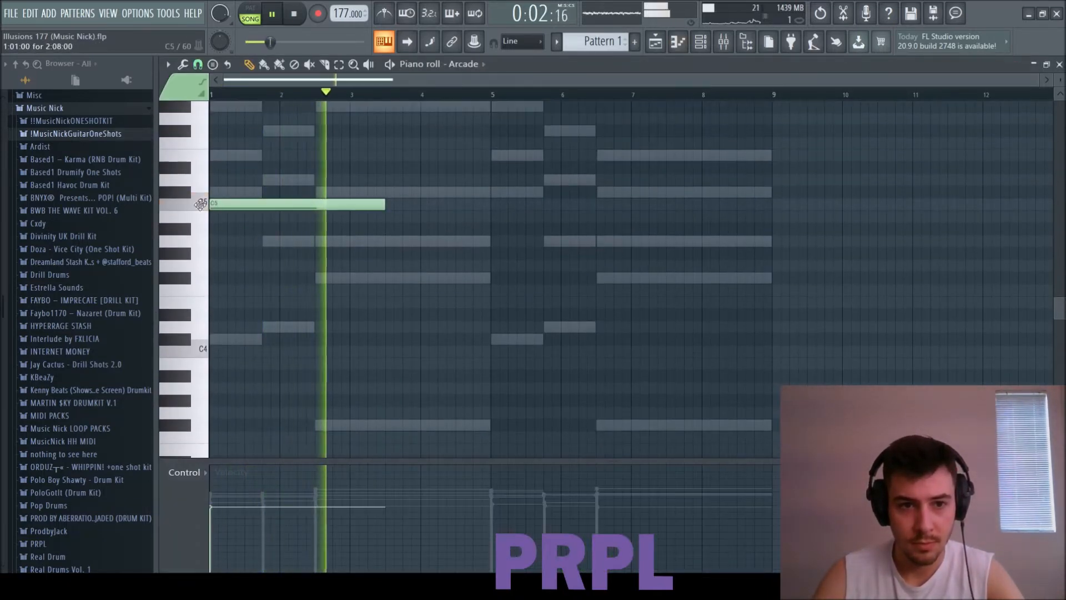
pyautogui.moveTo(371, 207); pyautogui.dragTo(350, 206)
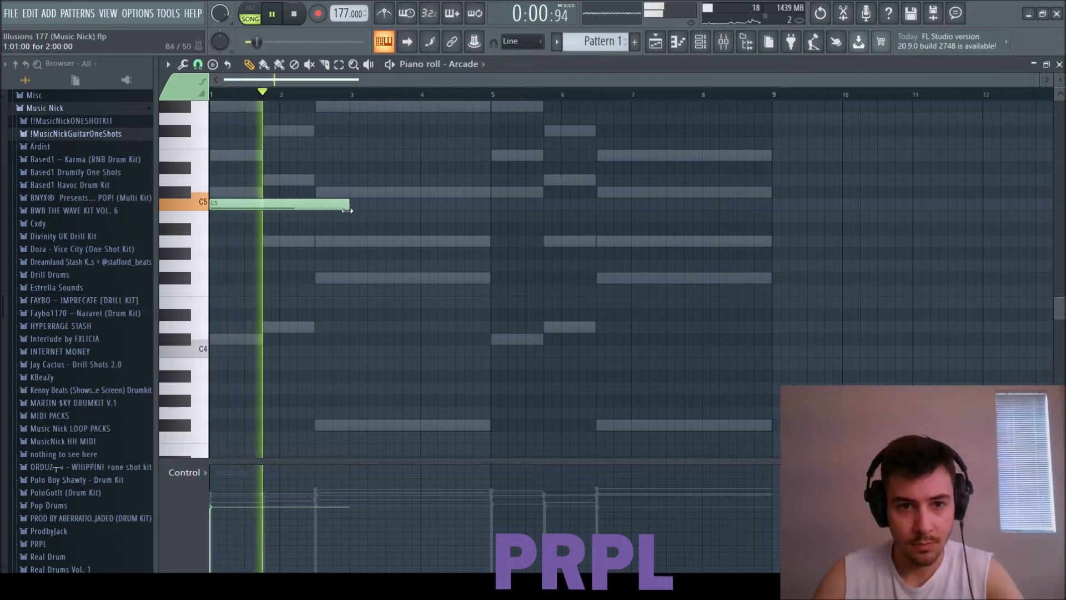
pyautogui.click(353, 205)
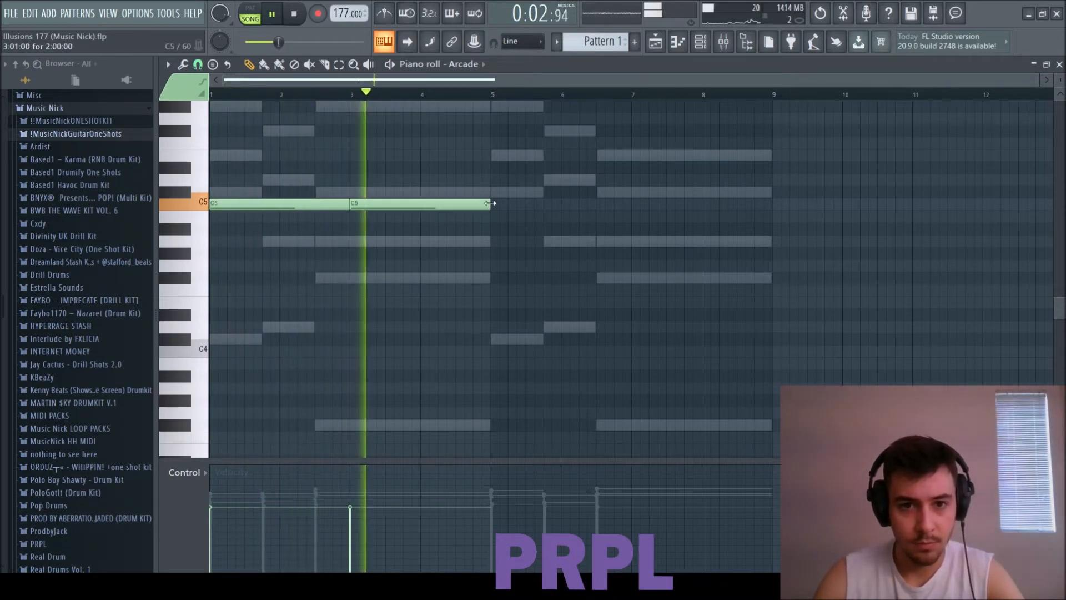
pyautogui.click(494, 204)
pyautogui.click(636, 204)
# - Route Arcade to mixer track 1 and add HalfTime in its first effect slot, set to a 1 Bar loop and 2x mode
pyautogui.press('F7')
pyautogui.press('space')
pyautogui.hotkey('ctrl', 'l')
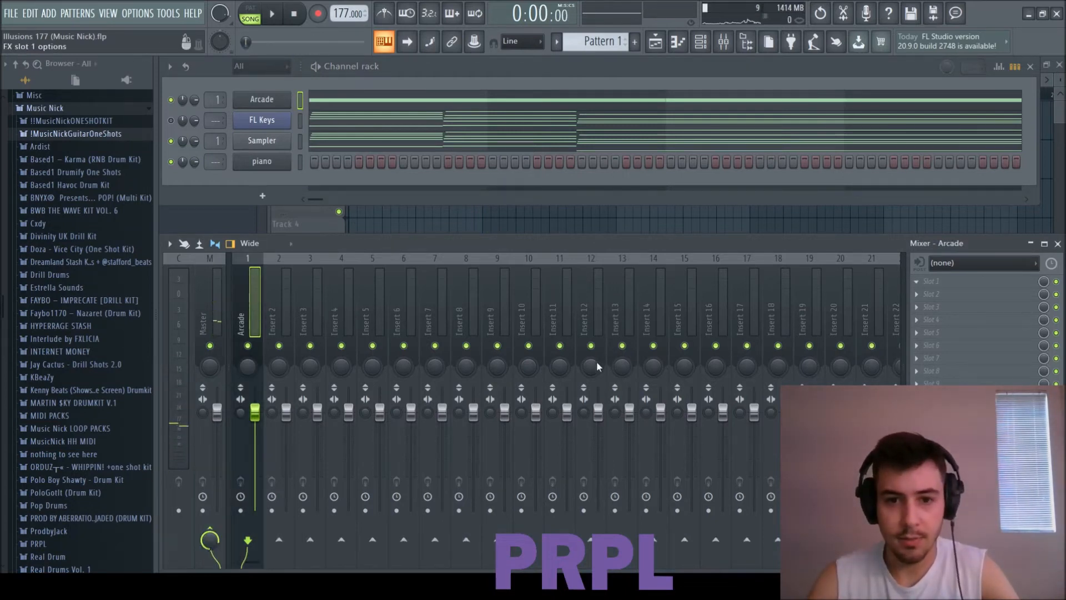
pyautogui.click(273, 14)
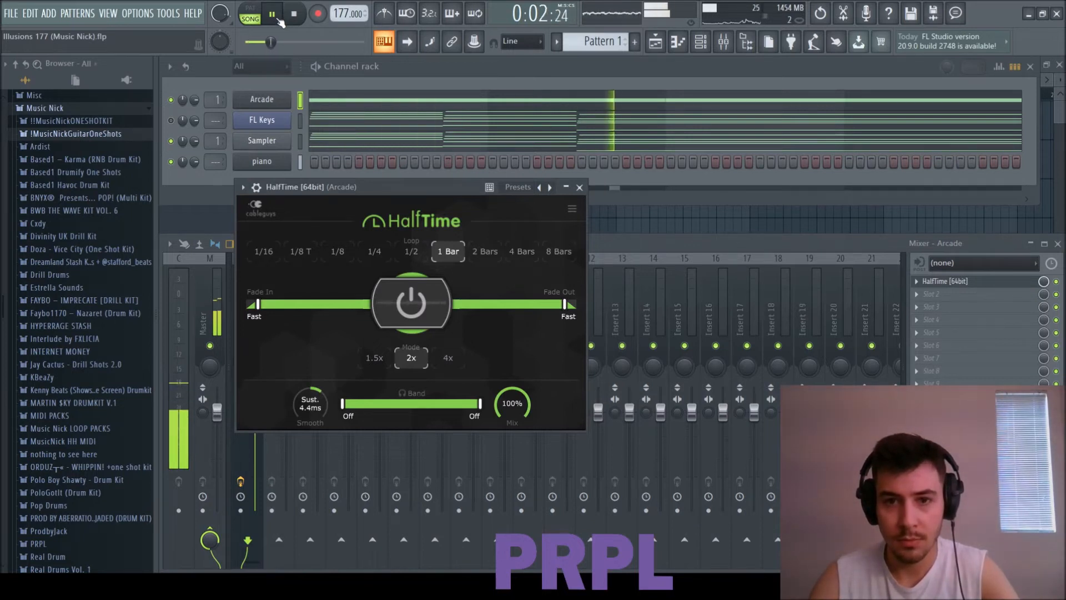
pyautogui.click(579, 188)
# - Delete the second and fourth C5 notes in the Arcade piano roll, lengthen the remaining two to four bars each, and play them
pyautogui.click(493, 105)
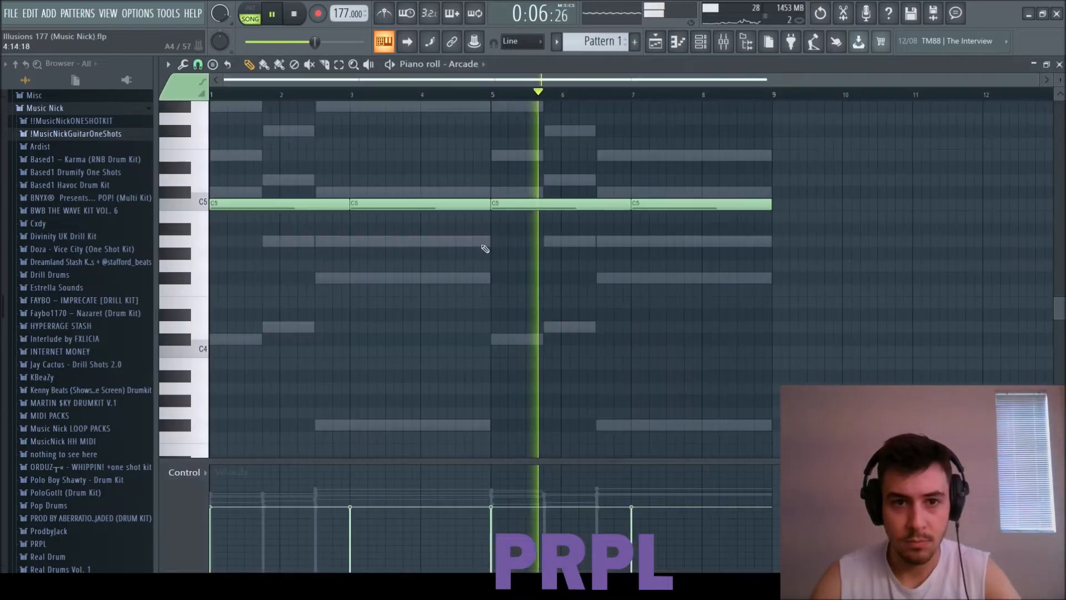
pyautogui.press('space')
pyautogui.rightClick(421, 203)
pyautogui.rightClick(667, 203)
pyautogui.hotkey('ctrl', 'a')
pyautogui.moveTo(627, 205); pyautogui.dragTo(770, 210)
pyautogui.press('space')
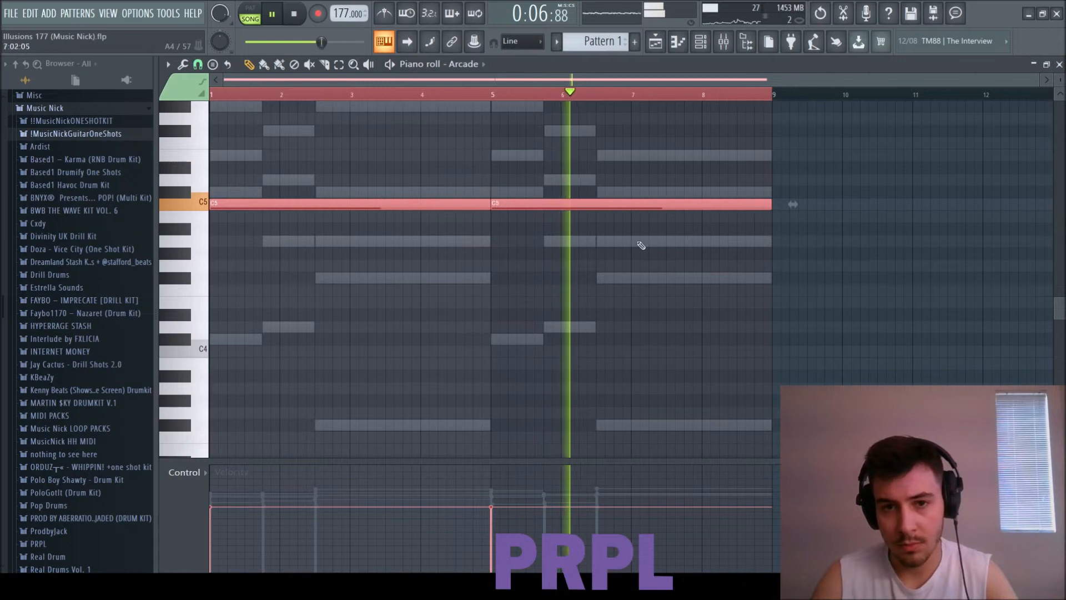
# - Deselect the Arcade notes, shorten the first C5 note to two bars, and add another C5 note at bar 3
pyautogui.keyDown('ctrl'); pyautogui.click(489, 247); pyautogui.keyUp('ctrl')
pyautogui.moveTo(489, 204); pyautogui.dragTo(351, 204)
pyautogui.click(355, 204)
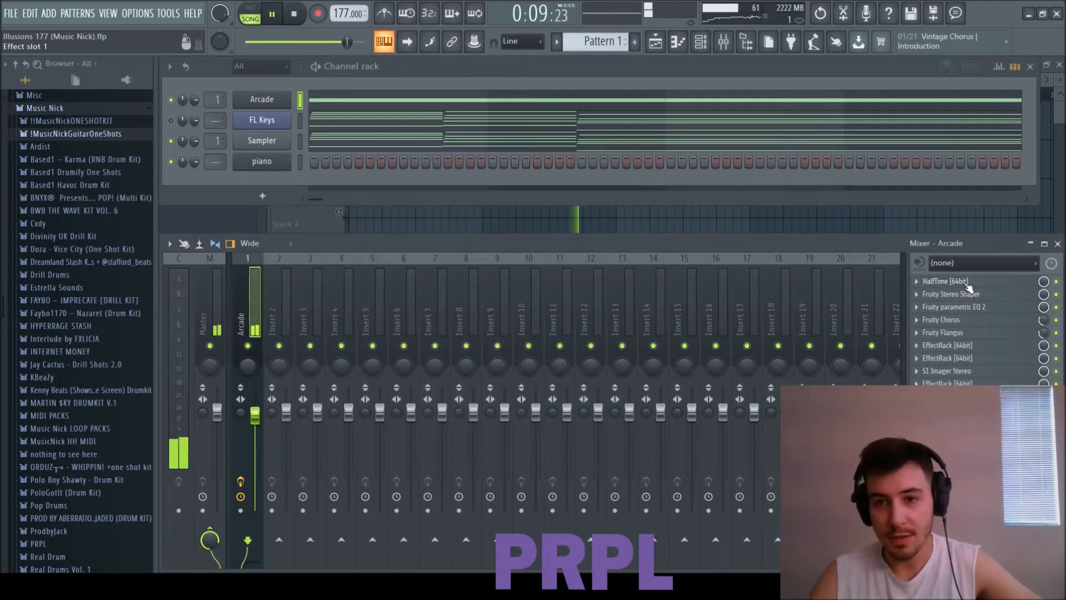
# - Examine the Fruity Stereo Shaper, Fruity parametric EQ 2, Fruity Chorus and Fruity Flangus settings on the Arcade track
pyautogui.click(968, 294)
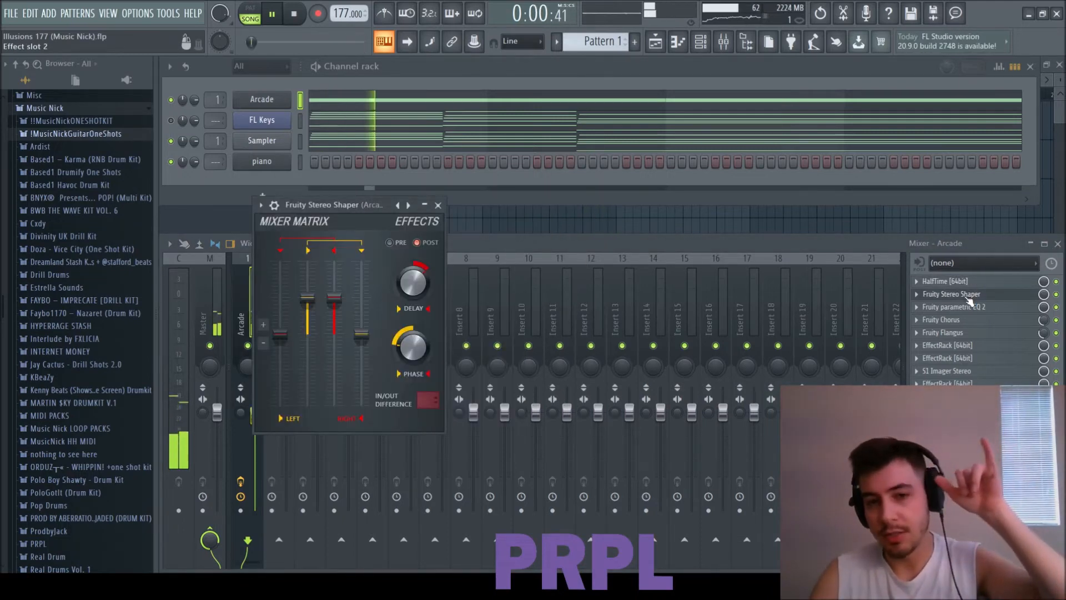
pyautogui.click(970, 298)
pyautogui.click(964, 310)
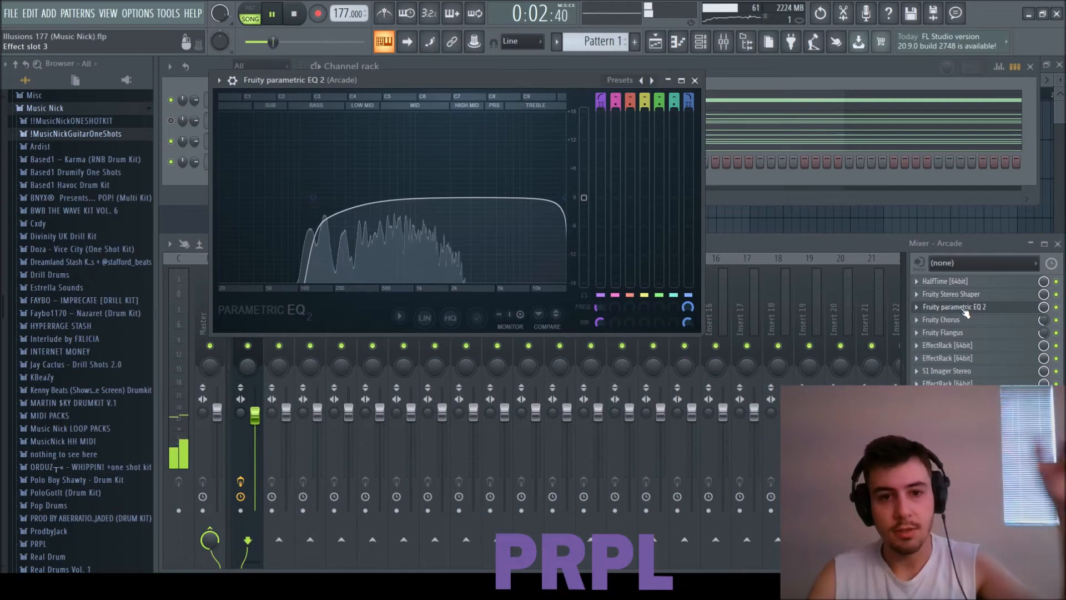
pyautogui.click(964, 309)
pyautogui.click(956, 322)
pyautogui.click(955, 324)
pyautogui.click(956, 334)
pyautogui.click(956, 335)
# - Examine the Cake Chorus and Kush Verb EffectRacks, the S1 Imager Stereo, and the EchoBoy EffectRack on the Arcade track
pyautogui.click(954, 349)
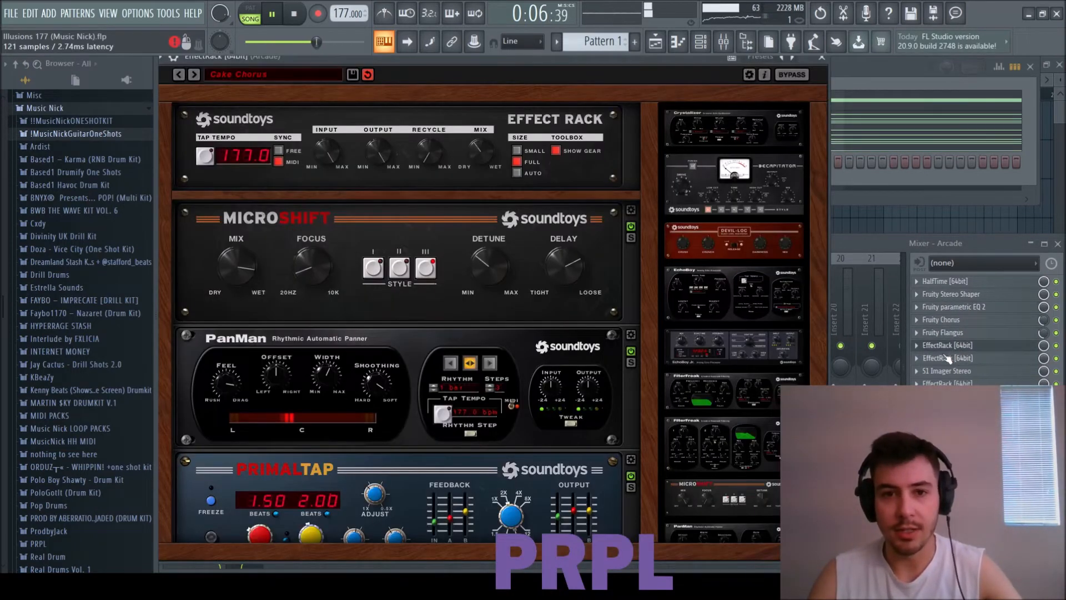
pyautogui.click(962, 348)
pyautogui.click(964, 358)
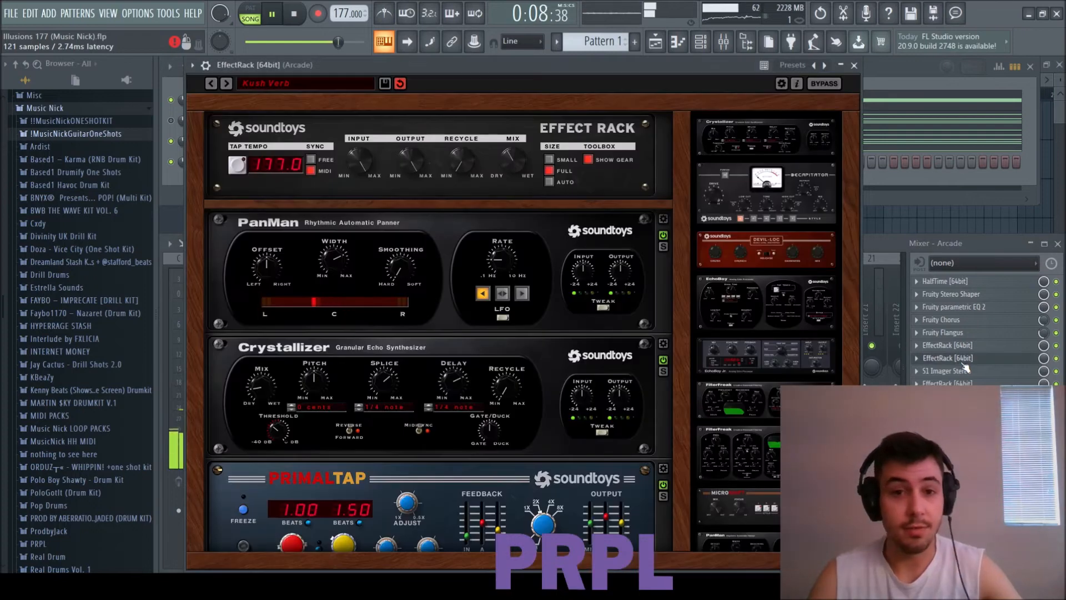
pyautogui.click(963, 362)
pyautogui.click(964, 371)
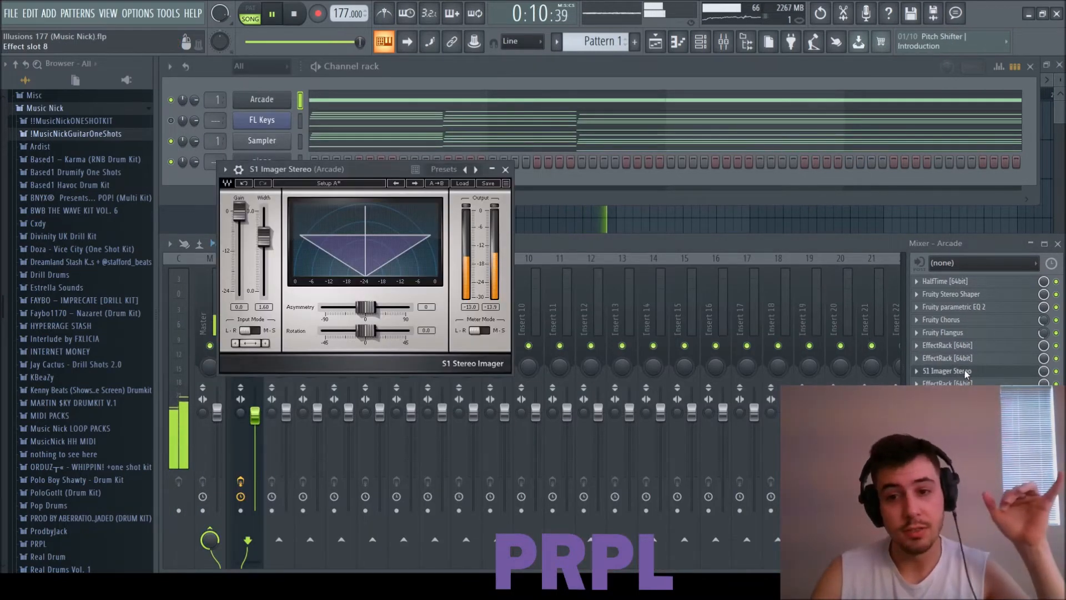
pyautogui.click(966, 371)
pyautogui.click(969, 382)
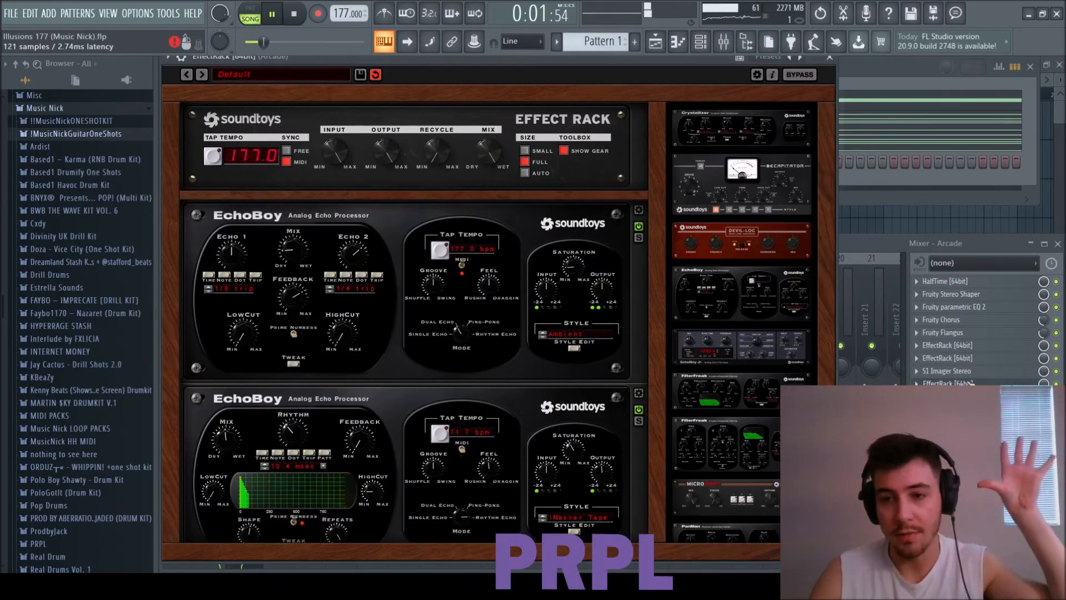
pyautogui.click(968, 382)
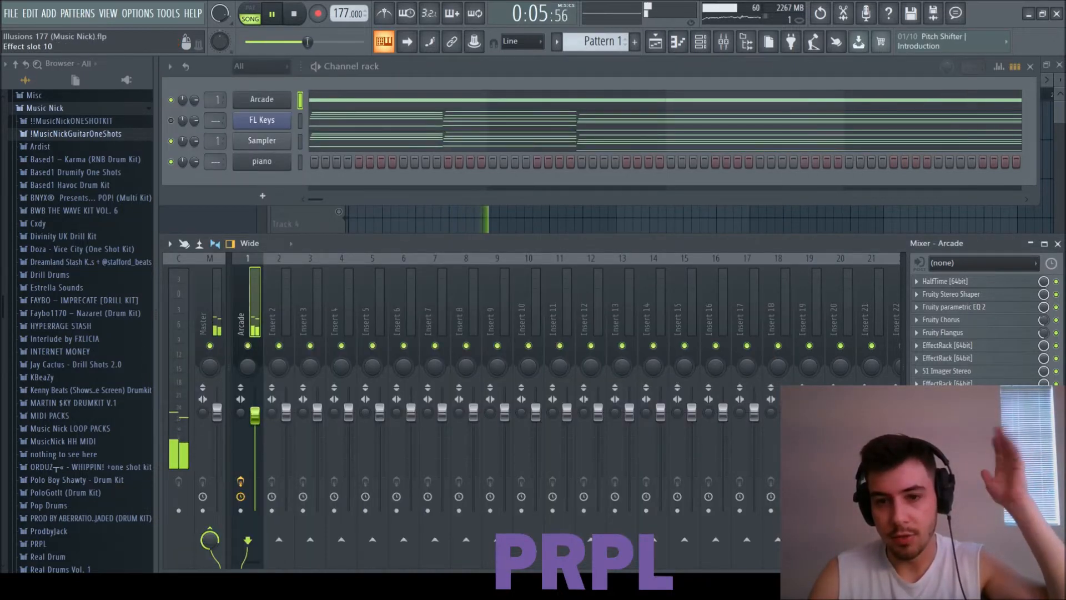
# - Examine the Fruity parametric EQ 2 settings on the Arcade track and close the equalizer
pyautogui.click(963, 396)
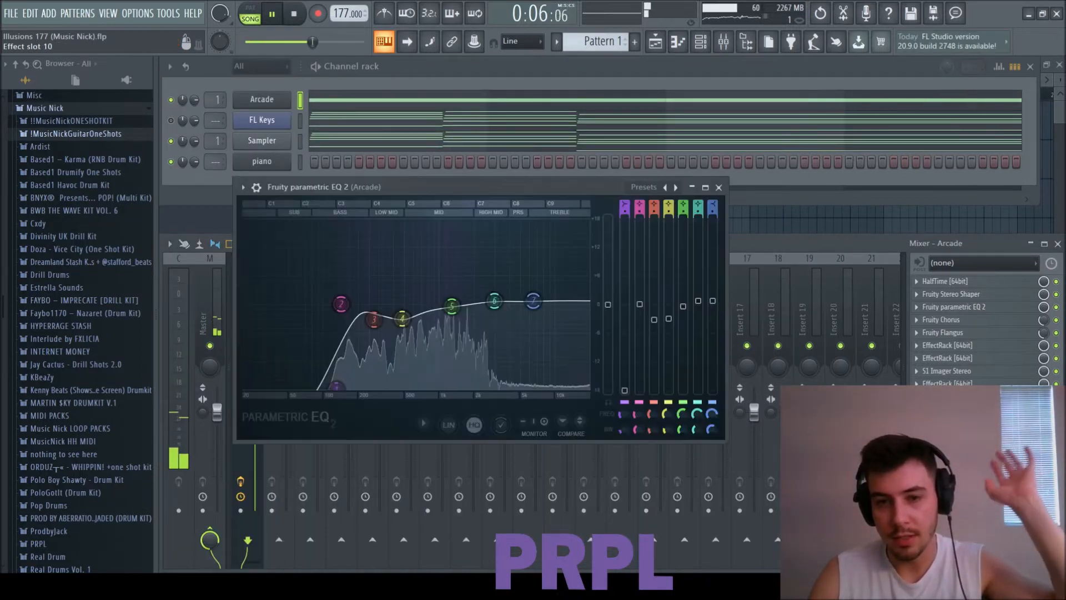
pyautogui.click(718, 187)
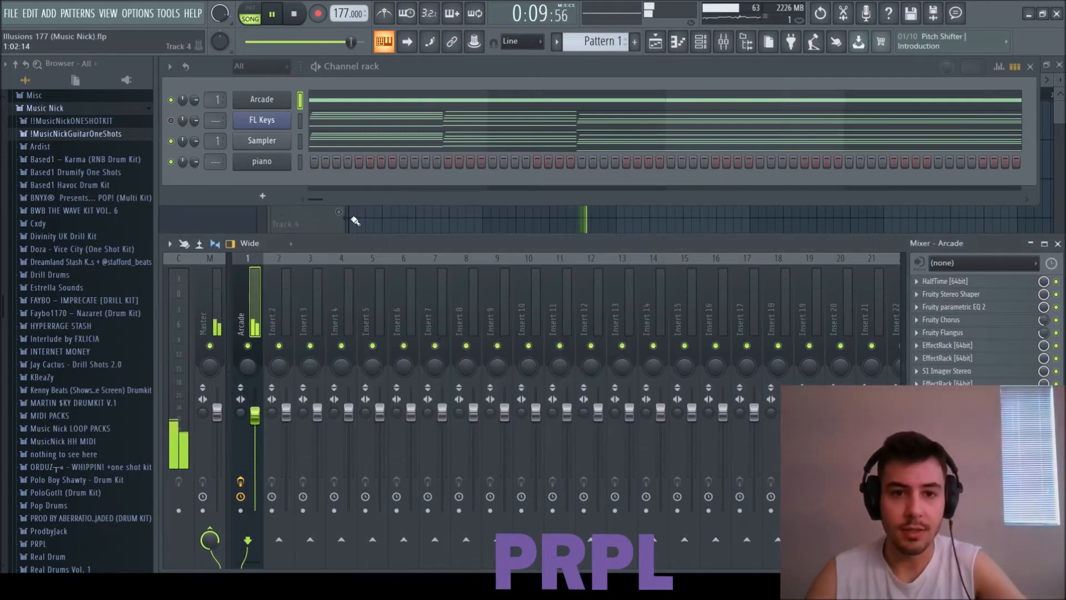
pyautogui.click(323, 215)
pyautogui.click(338, 172)
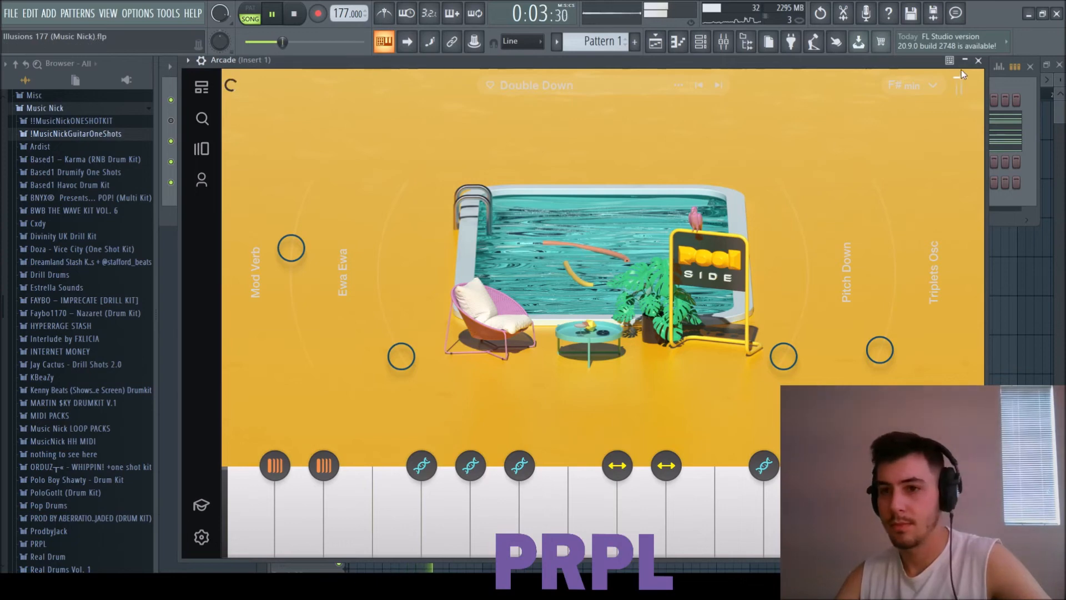
# - Close the Arcade plugin, play the song, and set the HalfTime loop length on the Arcade track to 2 Bars
pyautogui.click(978, 62)
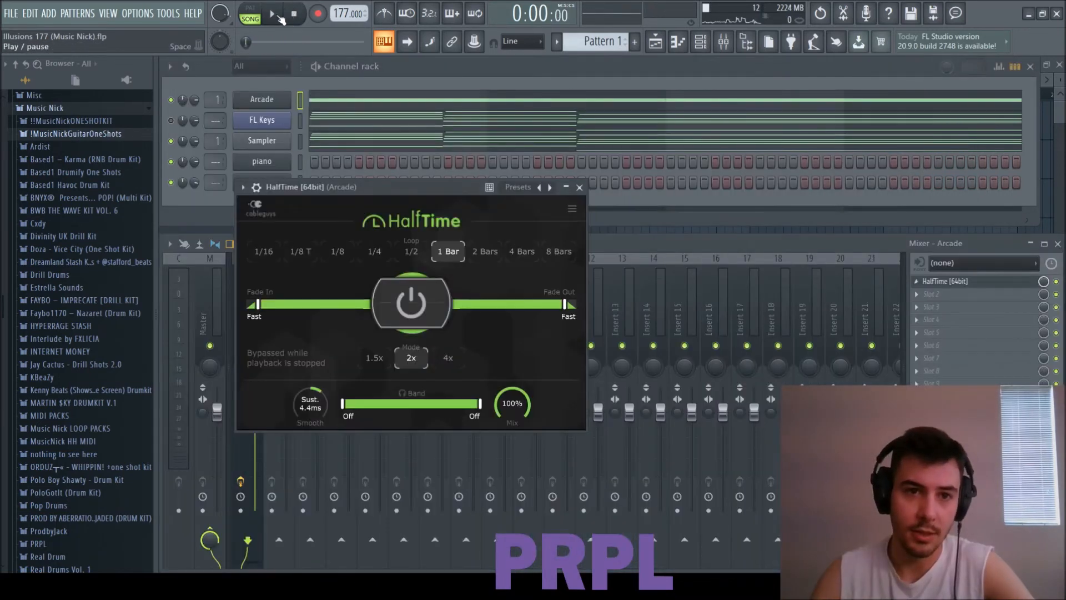
pyautogui.click(273, 17)
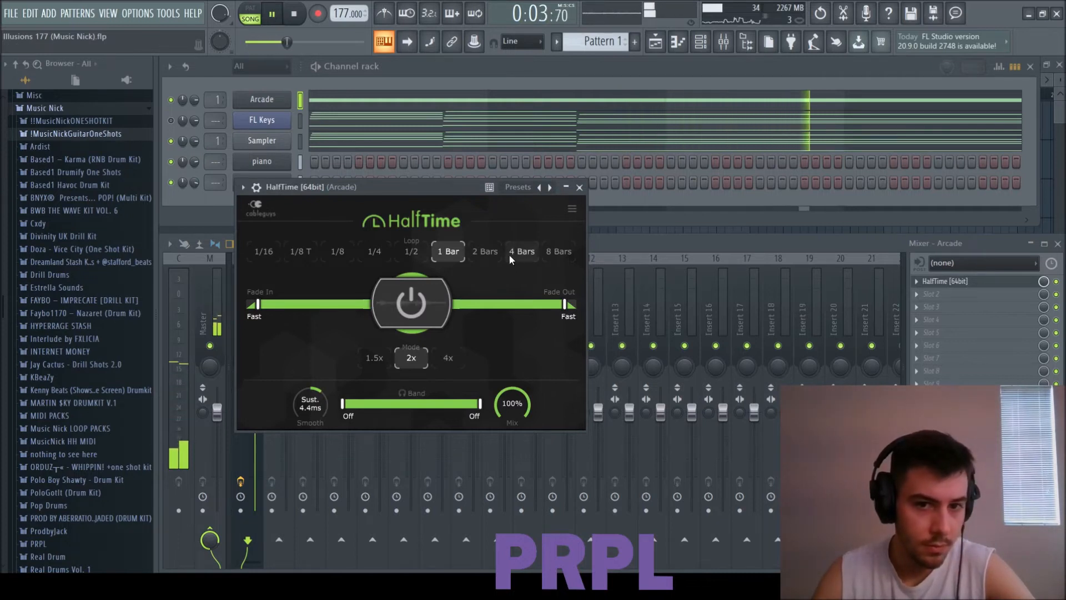
pyautogui.click(485, 251)
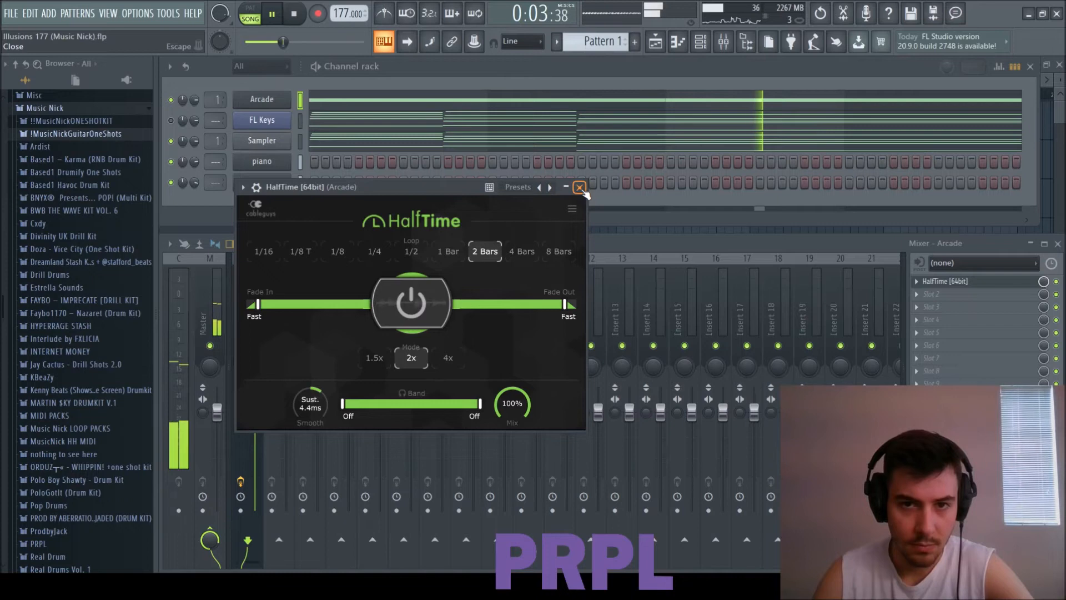
pyautogui.click(520, 101)
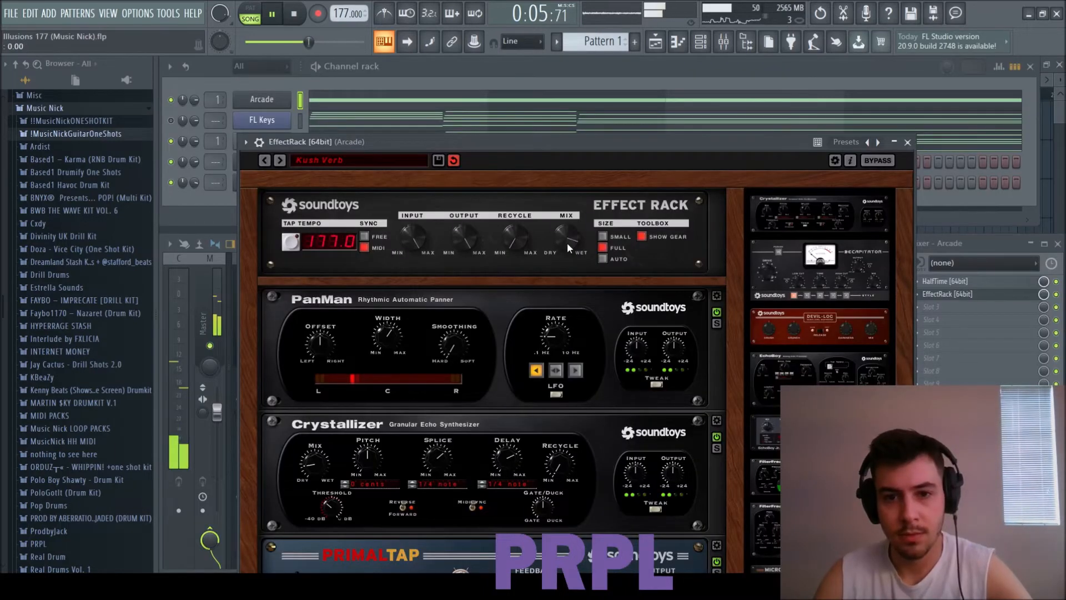
# - Close the Kush Verb EffectRack and Fruity Chorus, and add Fruity Flangus in slot 3 of the Arcade track
pyautogui.click(907, 142)
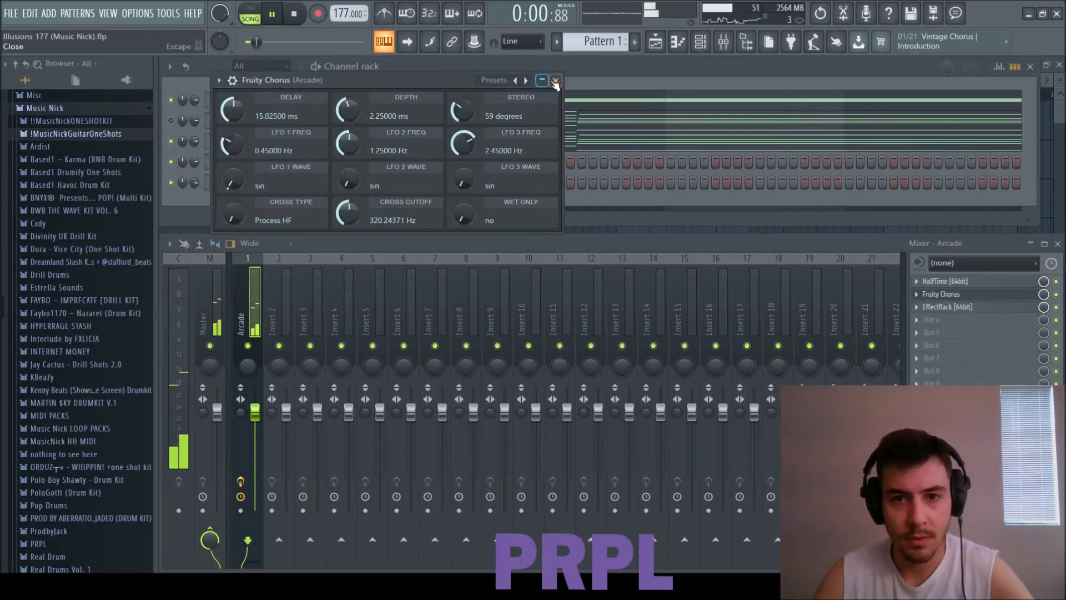
pyautogui.click(555, 81)
pyautogui.moveTo(973, 316); pyautogui.dragTo(950, 312)
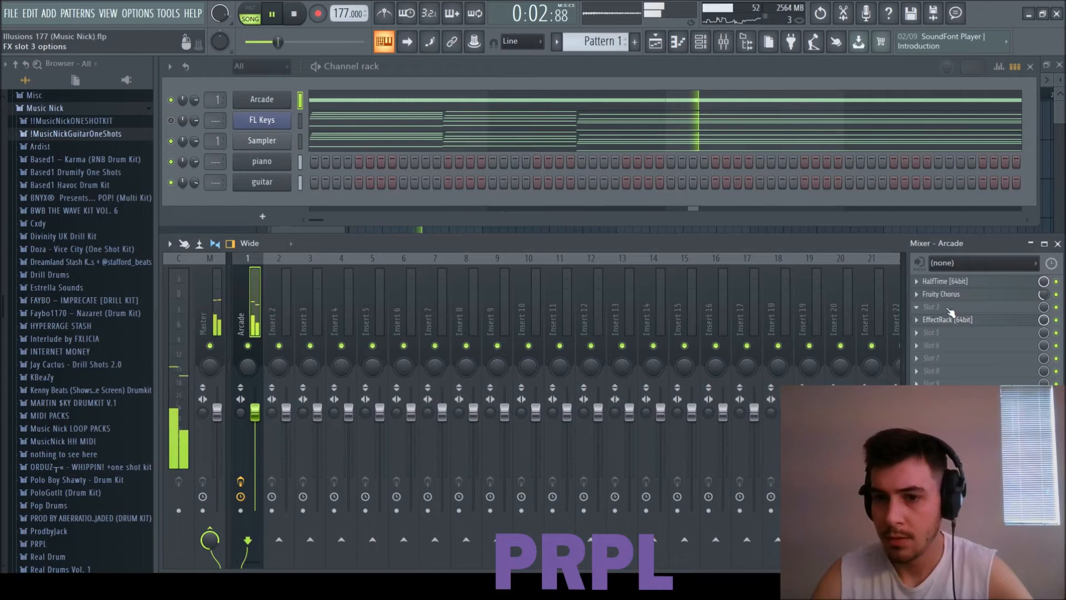
pyautogui.click(469, 533)
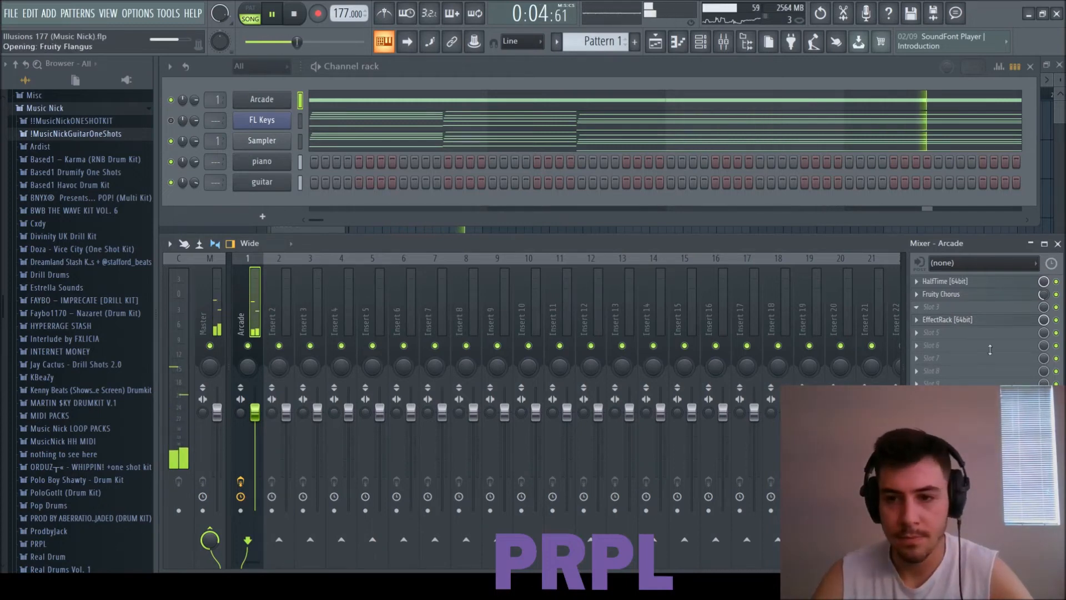
pyautogui.click(537, 239)
# - Listen to the arrangement while reviewing the pattern, piano and guitar clips in the playlist, and stop playback
pyautogui.moveTo(297, 42); pyautogui.dragTo(321, 41)
pyautogui.press('F5')
pyautogui.press('Tab')
pyautogui.click(537, 240)
pyautogui.press('Tab')
pyautogui.press('Tab')
pyautogui.press('Tab')
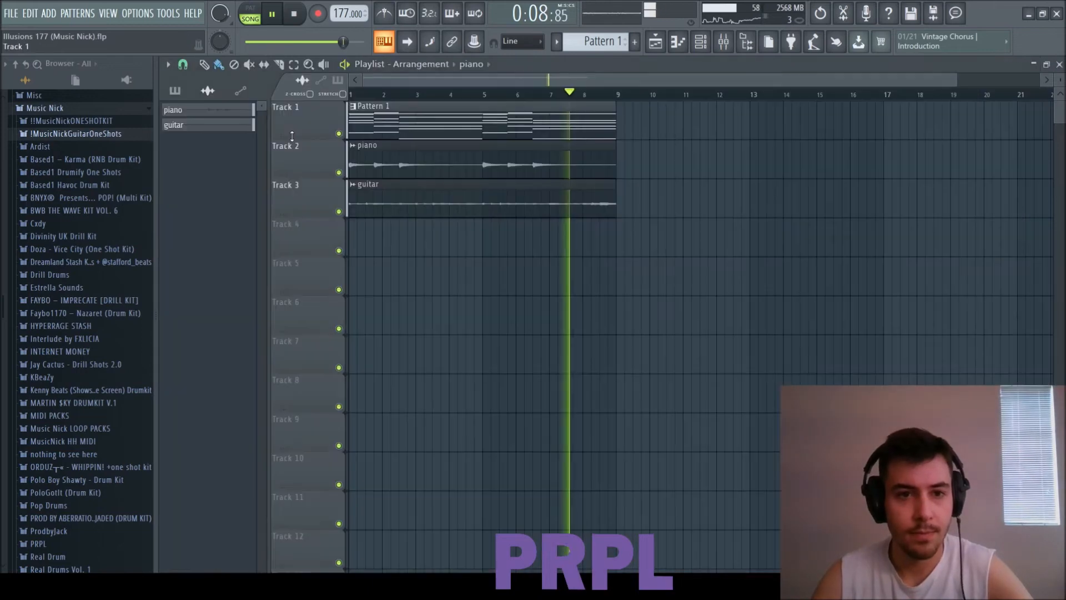
pyautogui.press('Tab')
pyautogui.press('Tab')
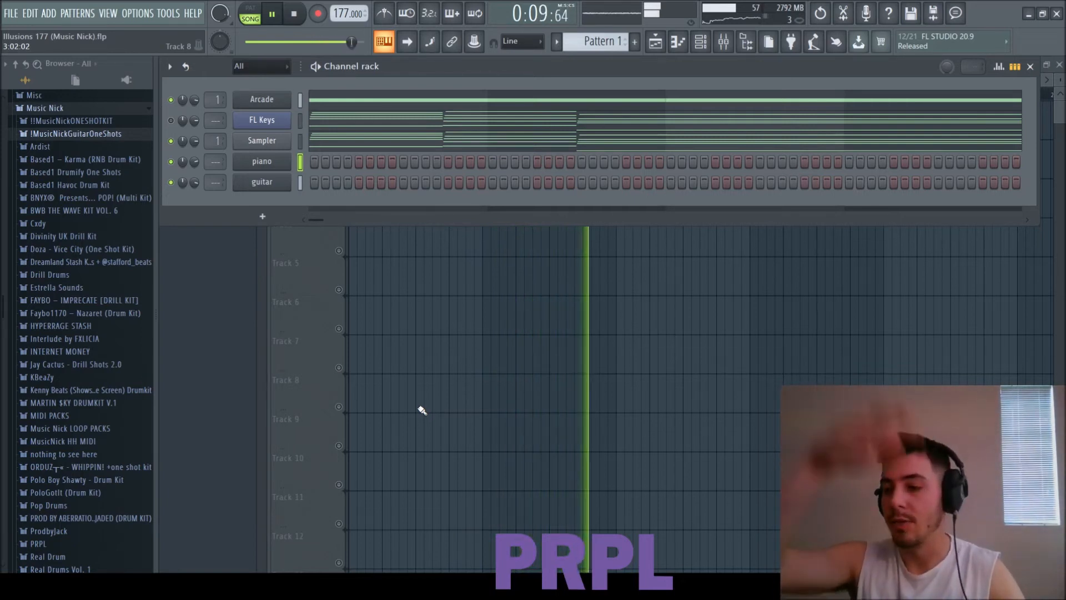
pyautogui.click(294, 12)
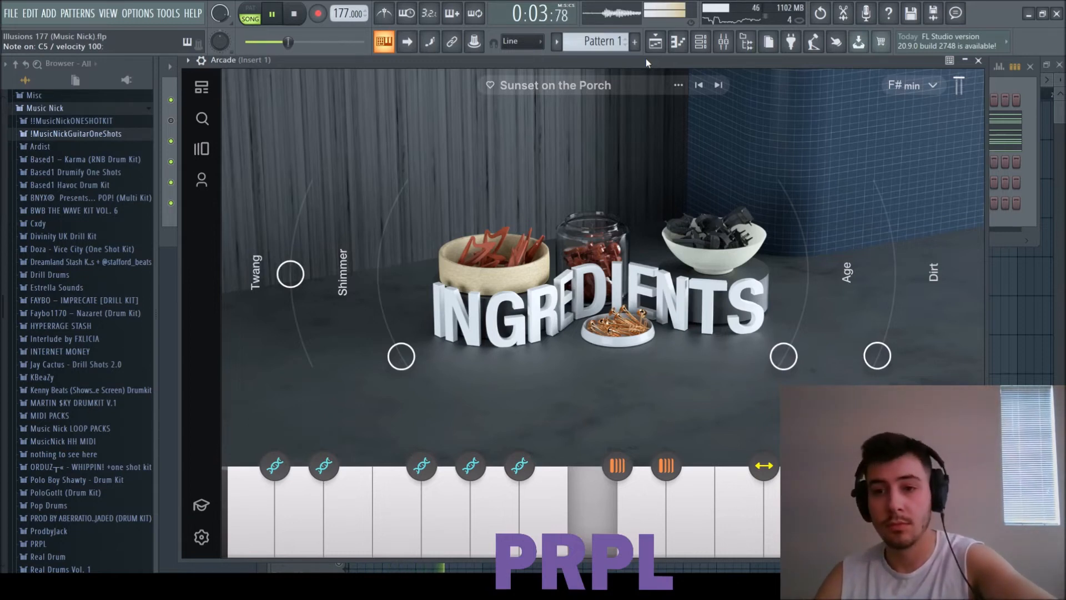
# - Lower the Twang macro of Sunset on the Porch in Arcade and set the EffectRack mix to about 25.5%
pyautogui.moveTo(290, 274); pyautogui.dragTo(296, 319)
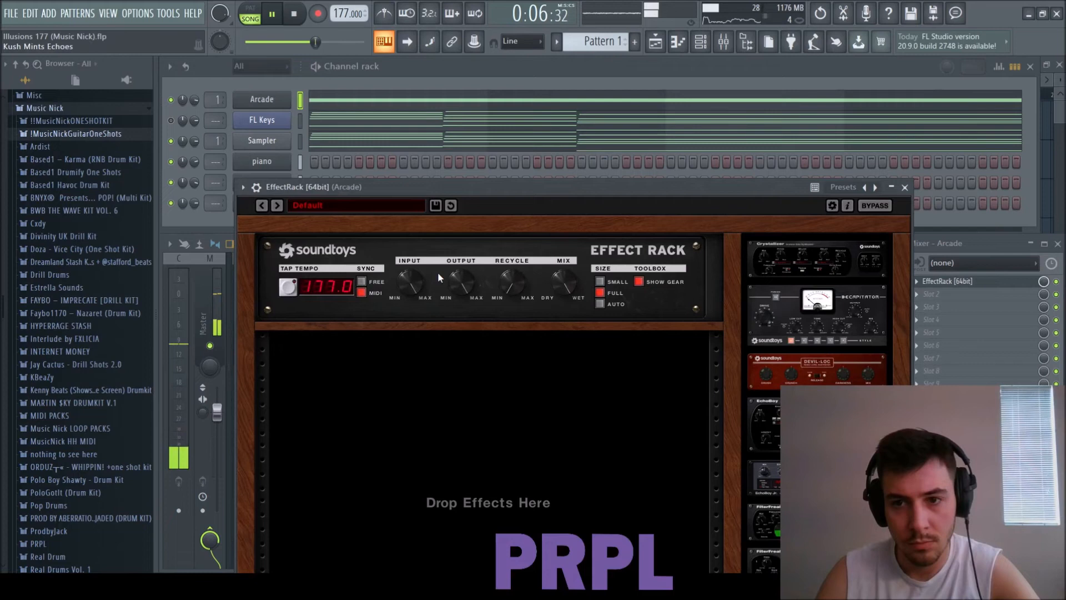
pyautogui.moveTo(567, 298); pyautogui.dragTo(562, 263)
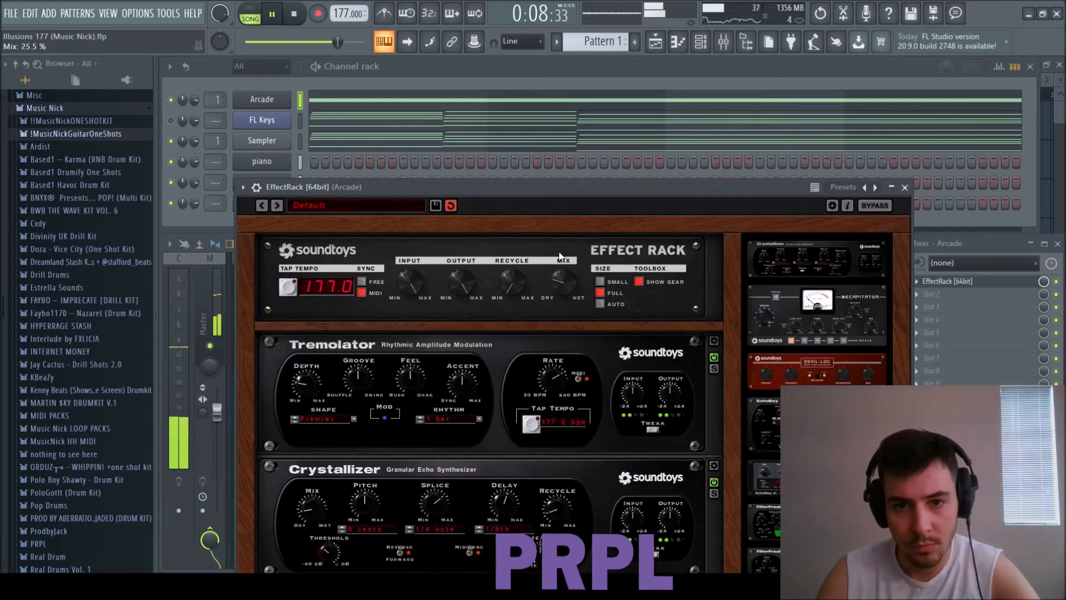
pyautogui.click(905, 188)
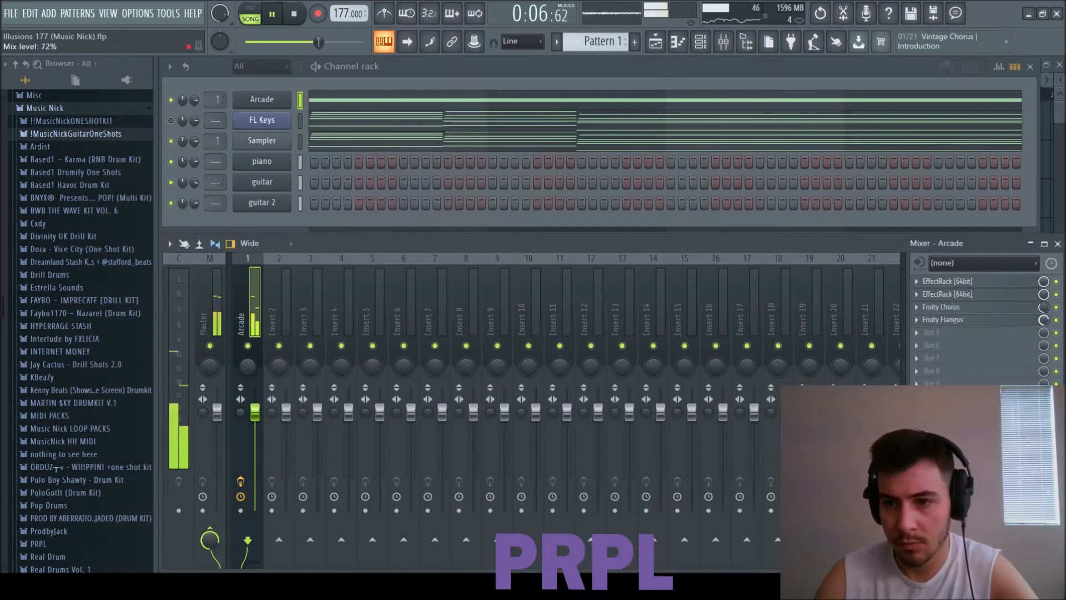
# - Add an EffectRack in slot 5 of the Arcade track and load the Kush Verb user preset
pyautogui.click(512, 328)
pyautogui.click(242, 131)
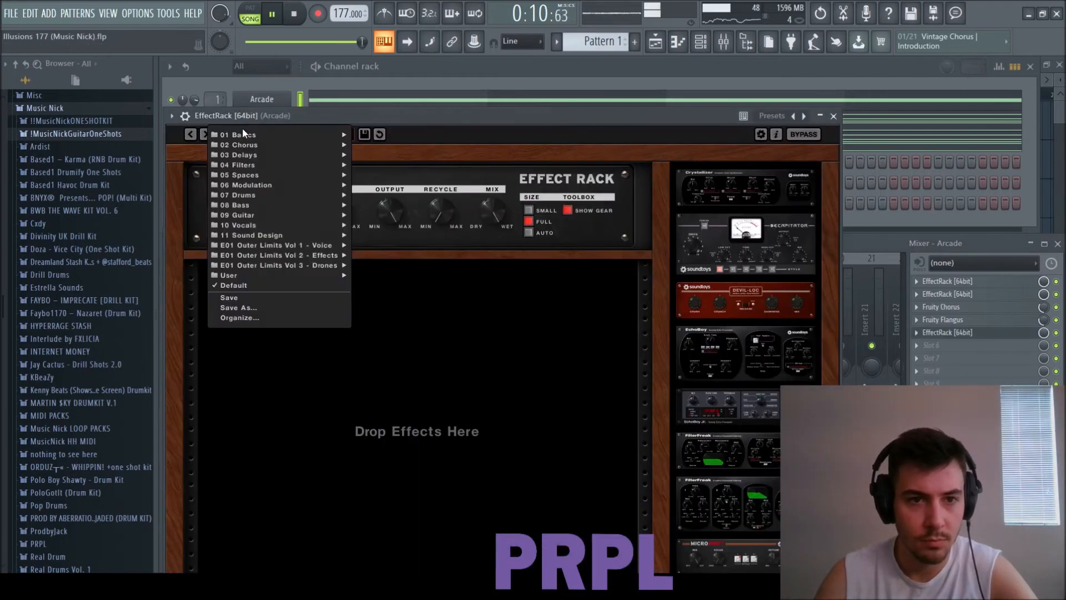
pyautogui.moveTo(241, 277)
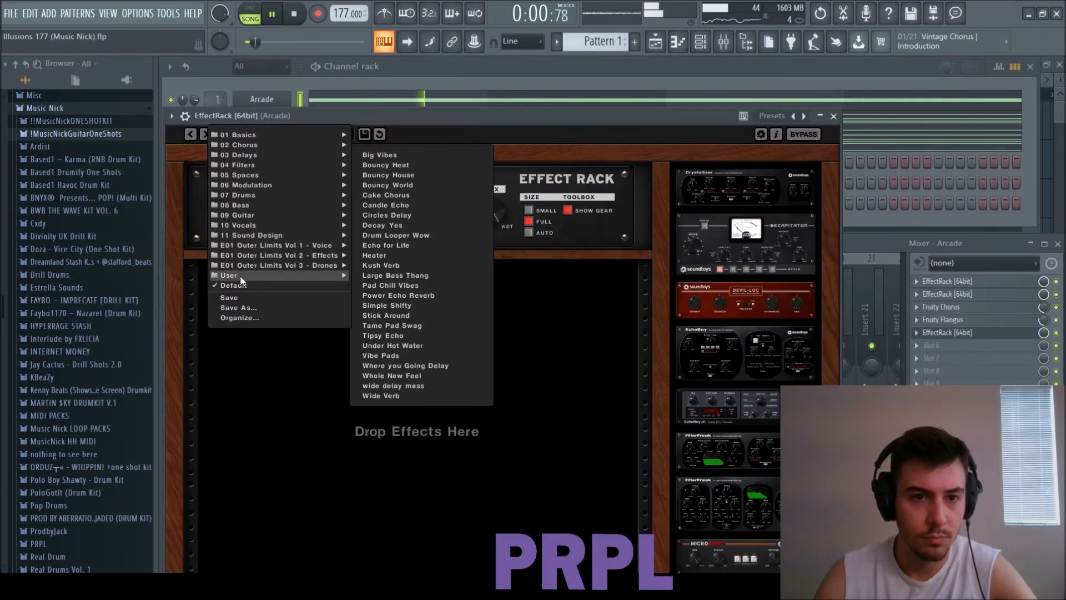
pyautogui.click(378, 266)
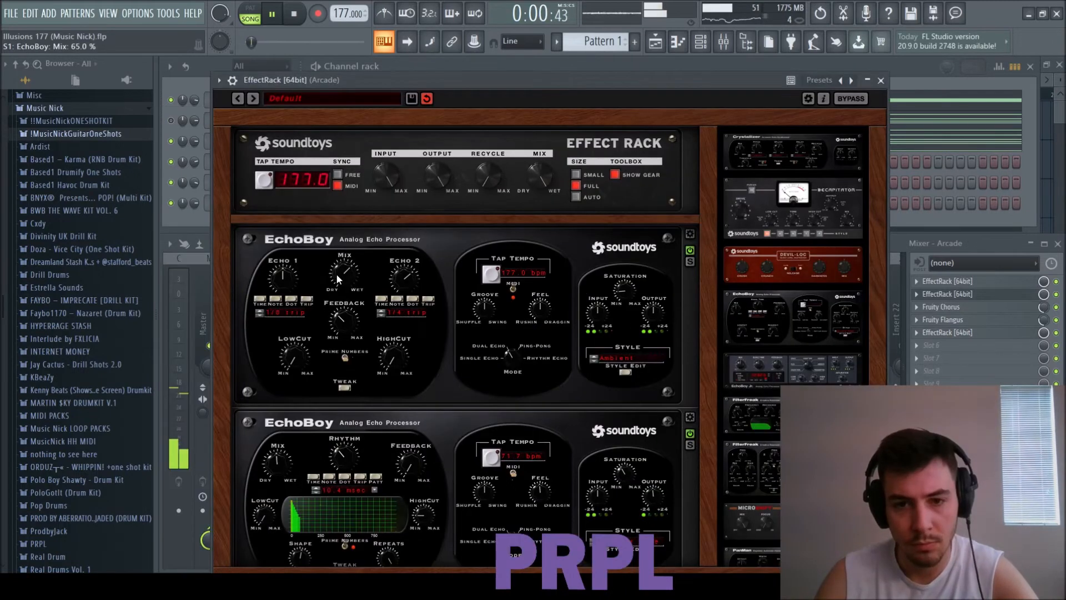
pyautogui.click(881, 80)
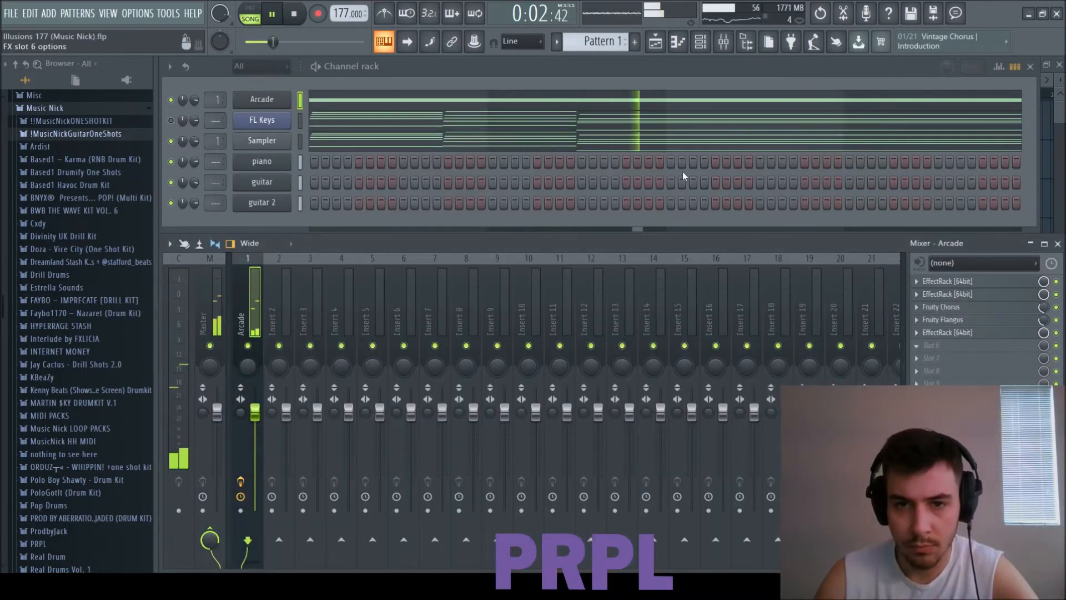
# - Adjust the Fruity parametric EQ 2 bands on the Arcade track and set the S1 Imager Stereo width to 1.49
pyautogui.moveTo(383, 176); pyautogui.dragTo(426, 185)
pyautogui.moveTo(378, 184); pyautogui.dragTo(376, 195)
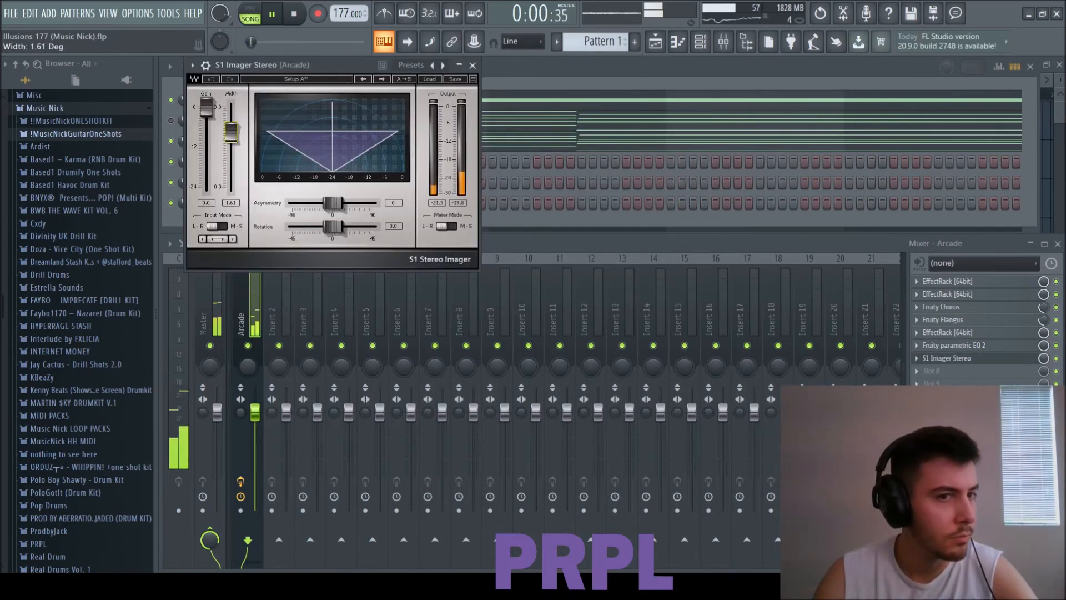
pyautogui.moveTo(230, 133)
pyautogui.mouseDown()
pyautogui.moveTo(240, 140)
pyautogui.moveTo(230, 136)
pyautogui.mouseUp()
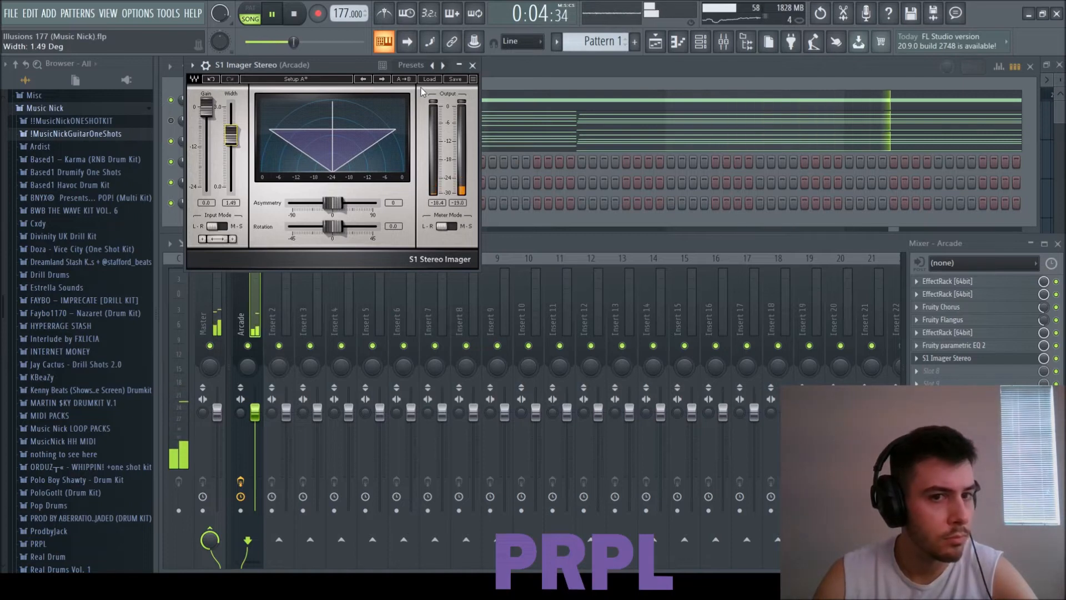
# - Stop the song and render the Arcade mixer track to an audio file through armed disk recording
pyautogui.press('F5')
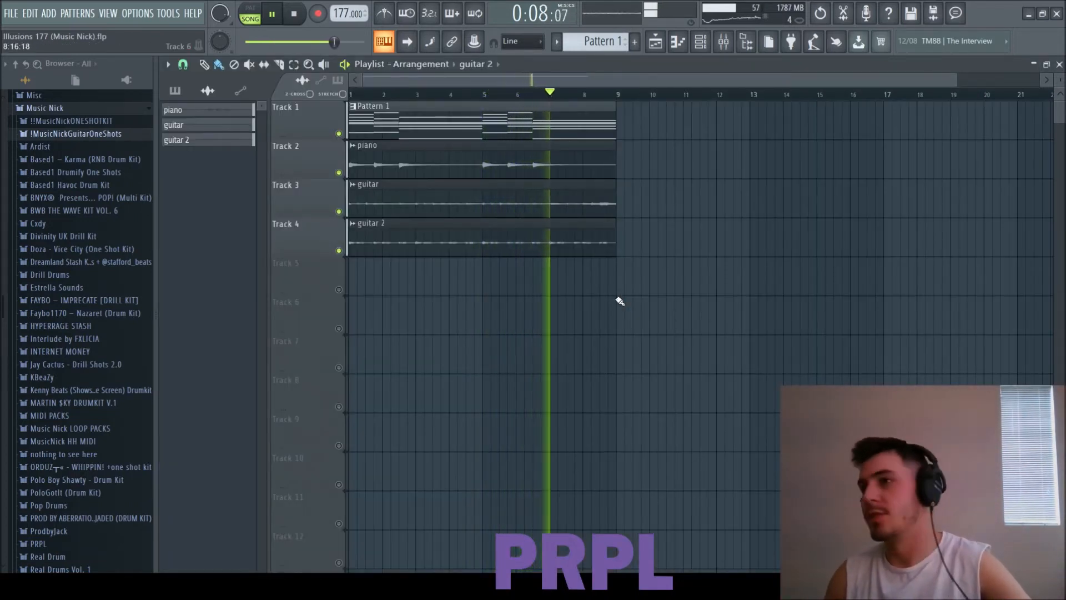
pyautogui.press('space')
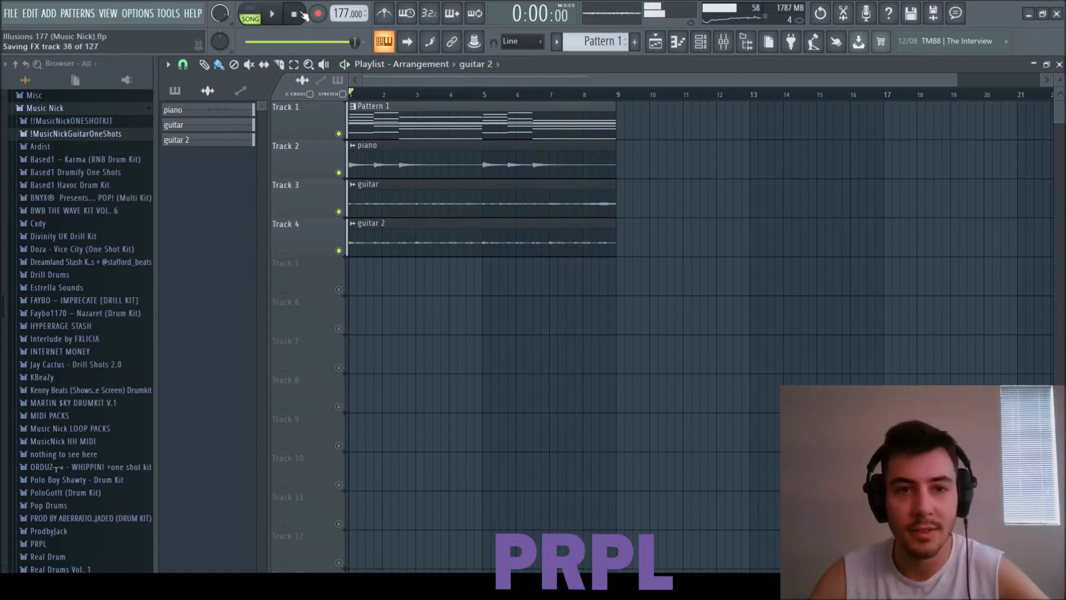
pyautogui.press('F6')
pyautogui.press('F9')
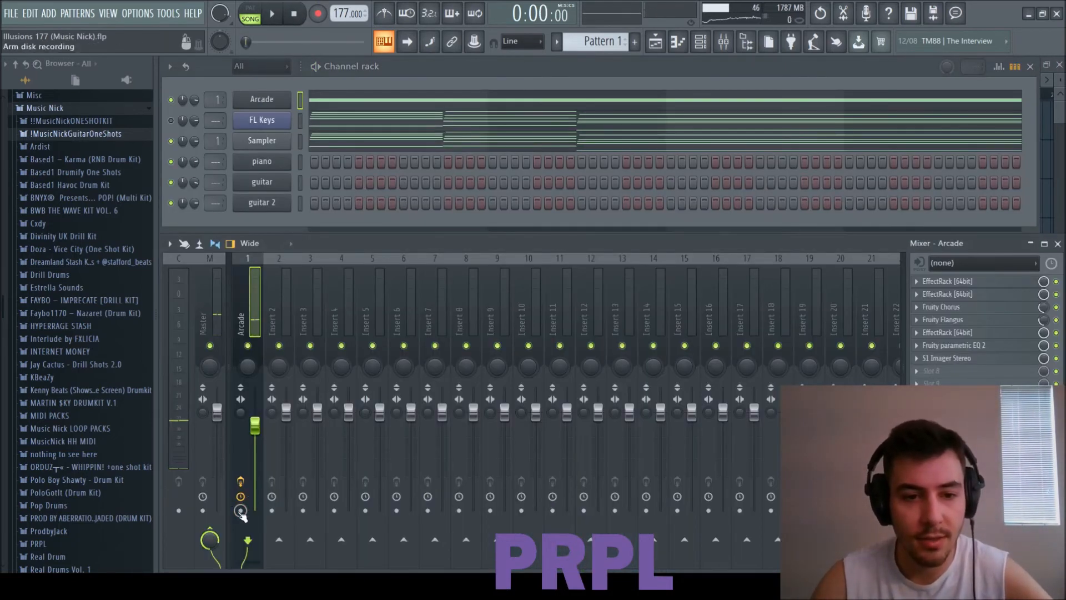
pyautogui.hotkey('alt', 'r')
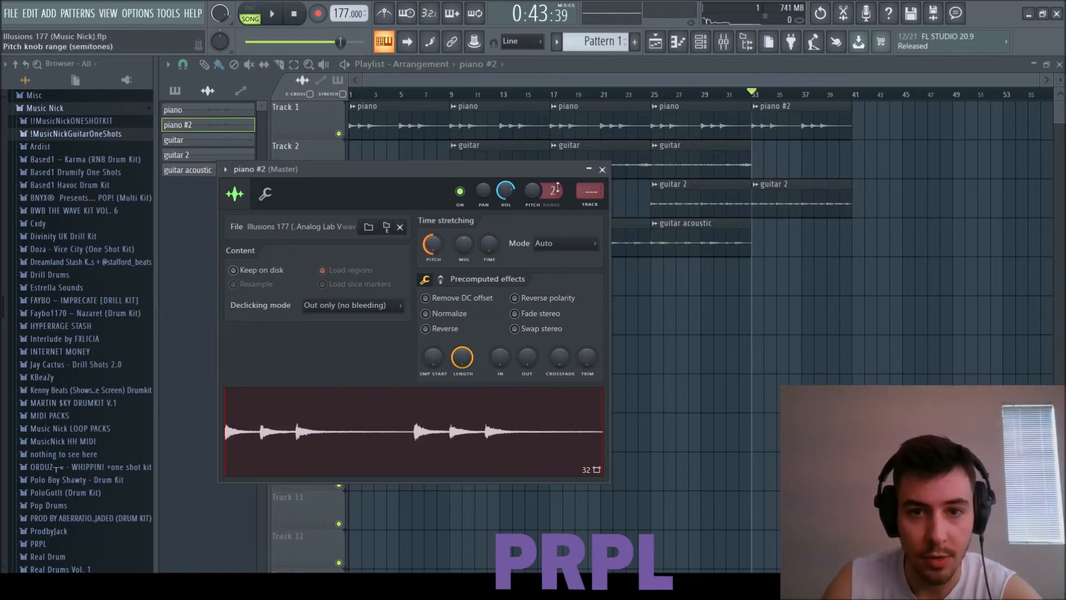
# - Apply a high-pass at about 146 Hz in the piano #2 track's Fruity parametric EQ 2 and play the arrangement
pyautogui.click(602, 169)
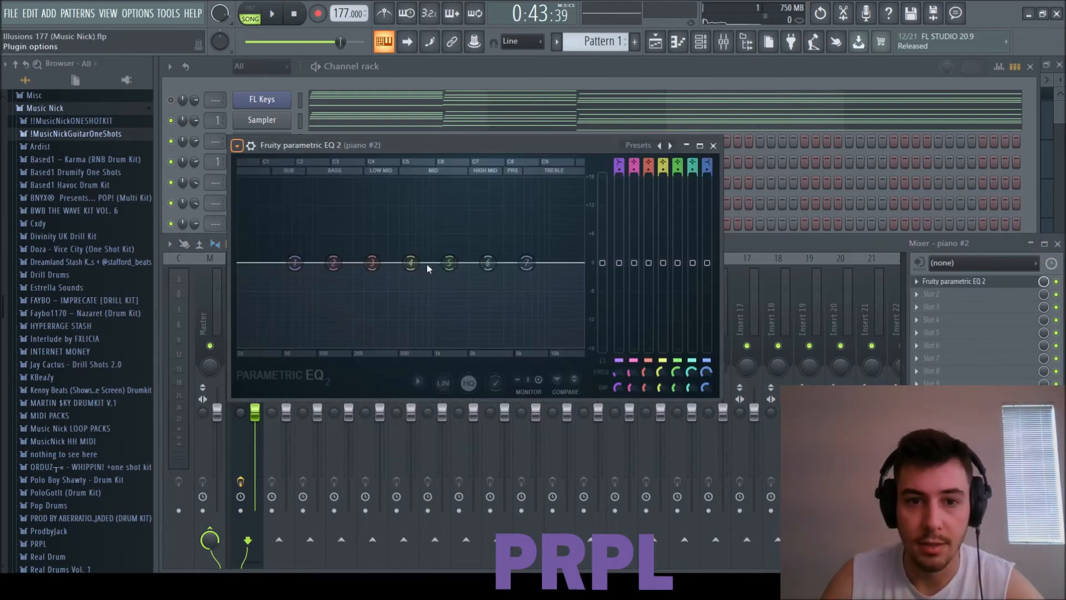
pyautogui.click(425, 261)
pyautogui.moveTo(245, 262); pyautogui.dragTo(338, 262)
pyautogui.press('space')
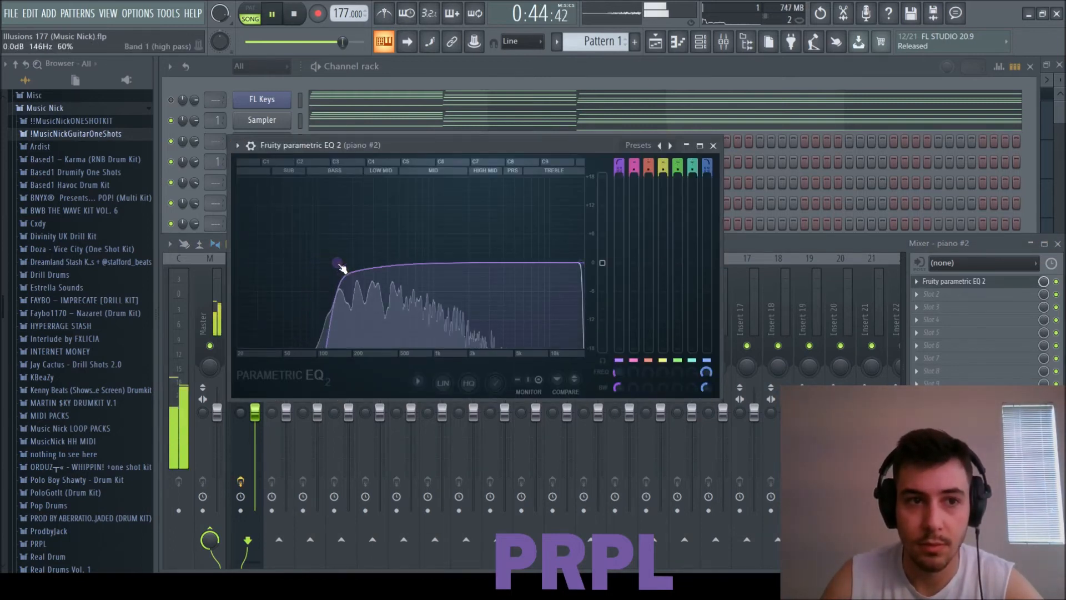
pyautogui.click(714, 146)
pyautogui.press('F5')
pyautogui.click(726, 94)
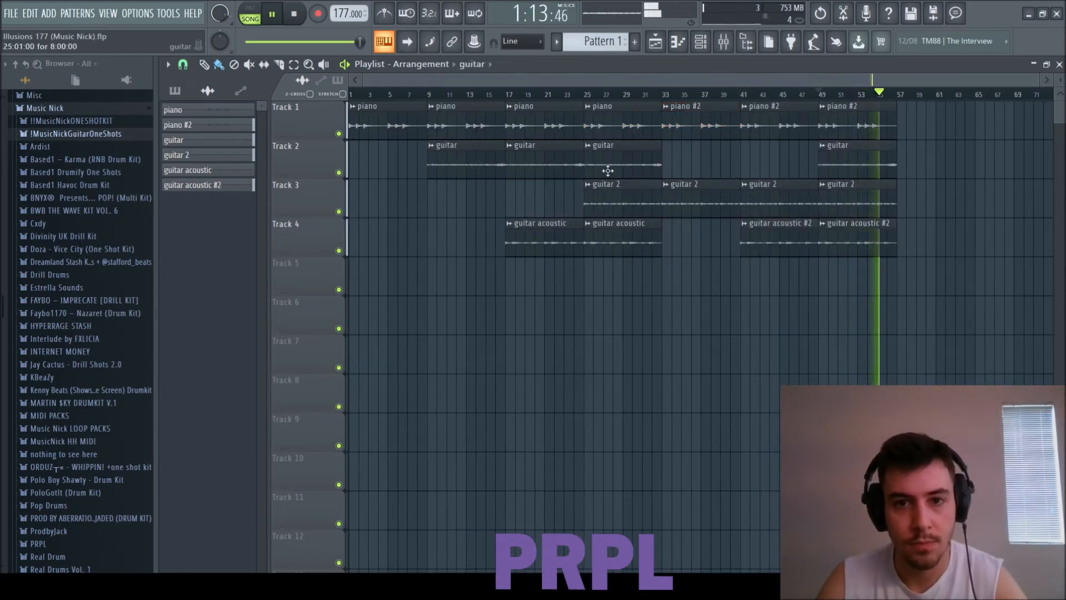
# - Stop playback, move the song position to bar 25, and render bars 25 to 33 from the Master as an audio clip
pyautogui.press('space')
pyautogui.click(585, 95)
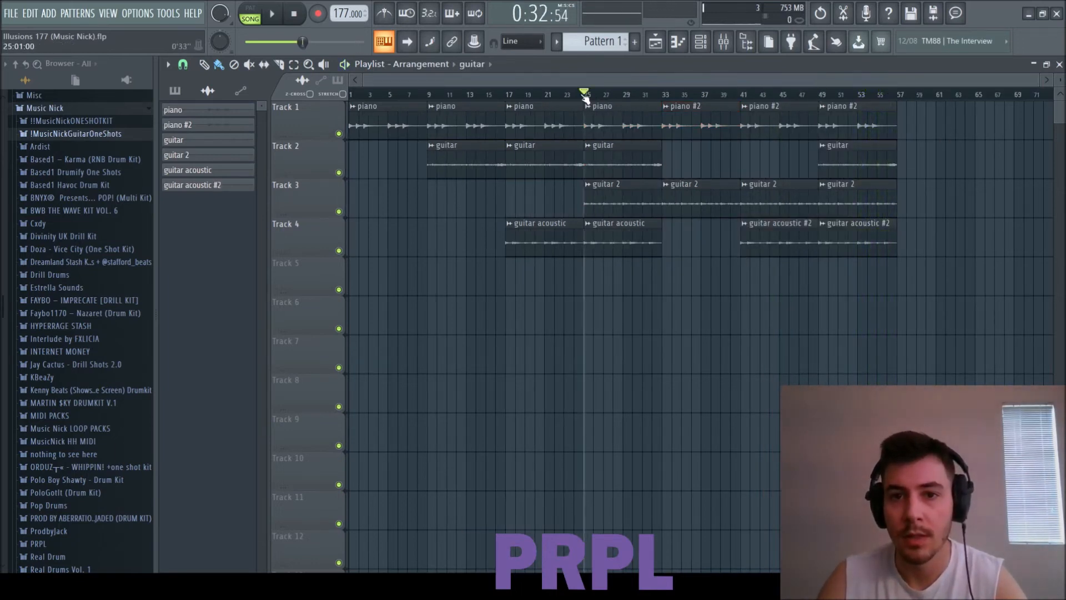
pyautogui.press('F6')
pyautogui.press('F9')
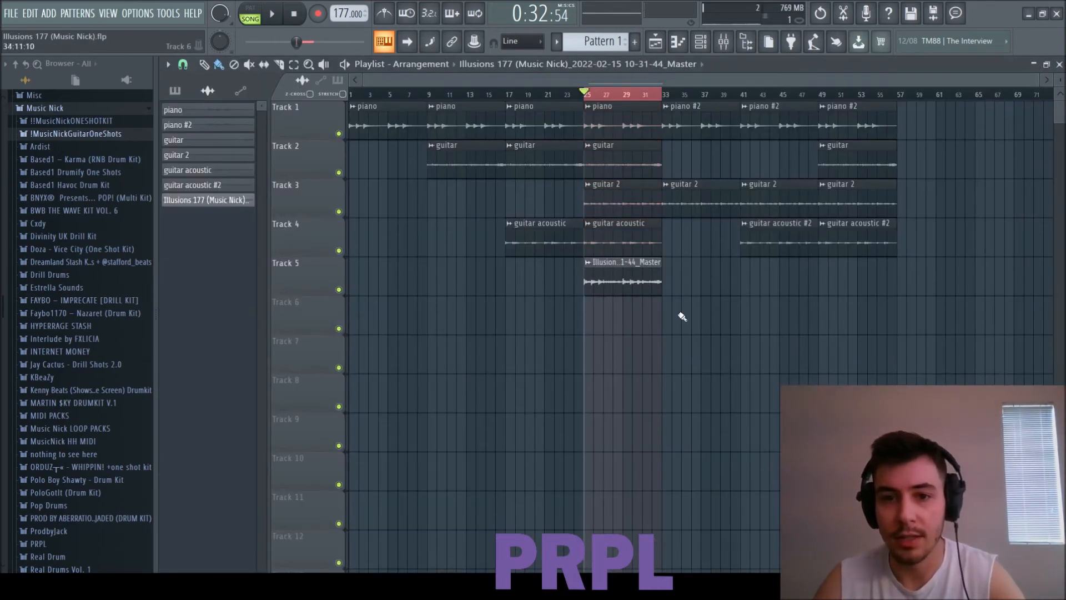
# - Move the rendered Master clip on Track 5 to bar 57, reverse it, and select bars 57 to 65
pyautogui.moveTo(625, 276); pyautogui.dragTo(918, 276)
pyautogui.doubleClick(937, 276)
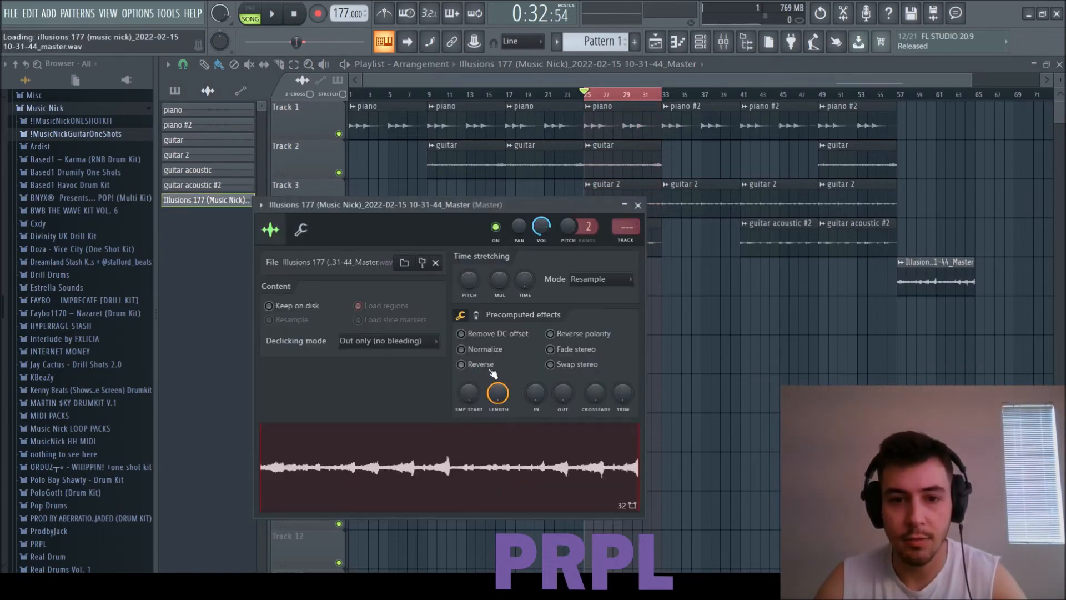
pyautogui.click(639, 205)
pyautogui.moveTo(897, 94); pyautogui.dragTo(974, 103)
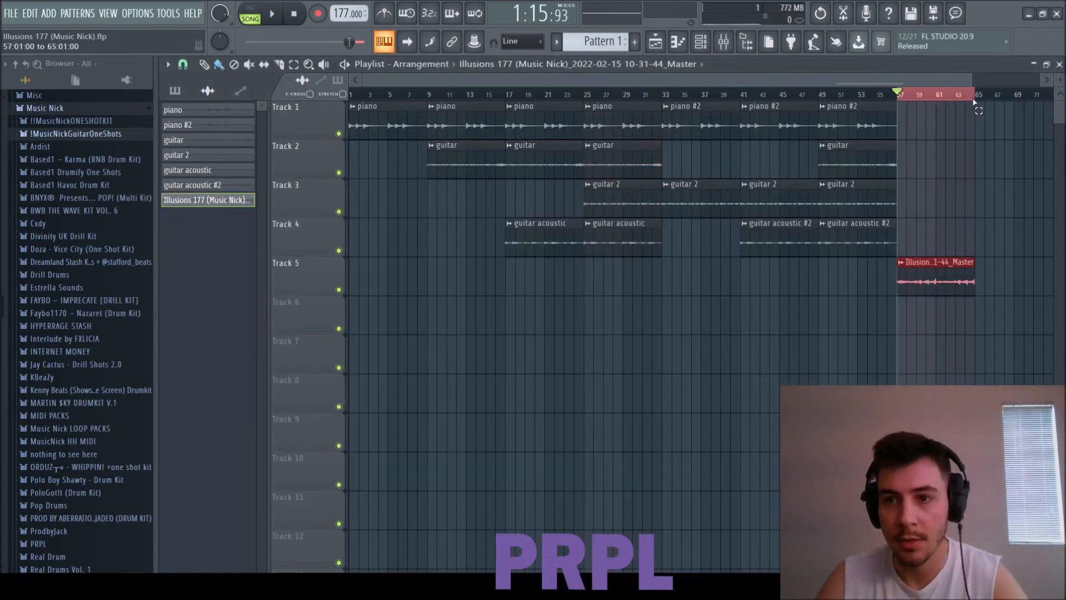
# - Process the Master clip's mixer track with HalfTime and Fruity parametric EQ 2, with a high-pass at about 127 Hz
pyautogui.press('F9')
pyautogui.click(317, 321)
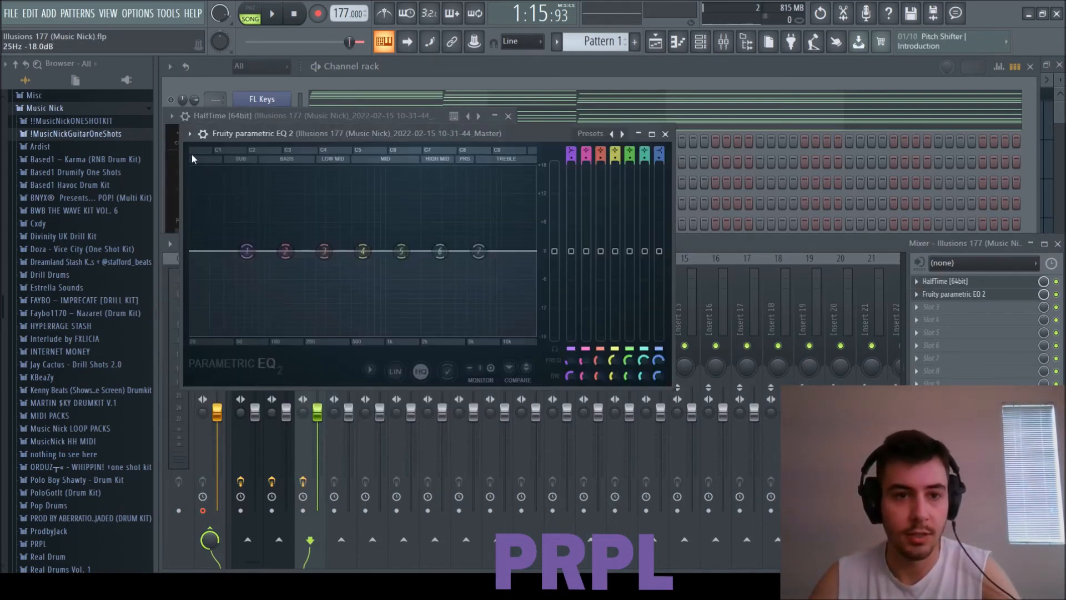
pyautogui.press('space')
pyautogui.moveTo(231, 257); pyautogui.dragTo(286, 251)
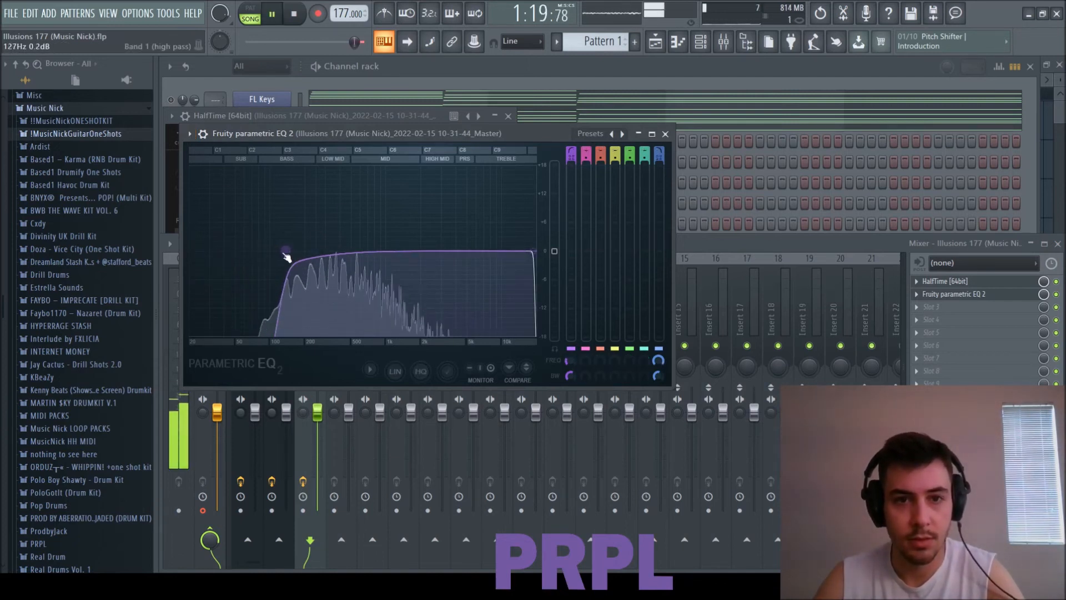
# - Disarm recording on the Master track, stop playback, and return the playlist's song position to bar 1
pyautogui.click(666, 134)
pyautogui.click(508, 116)
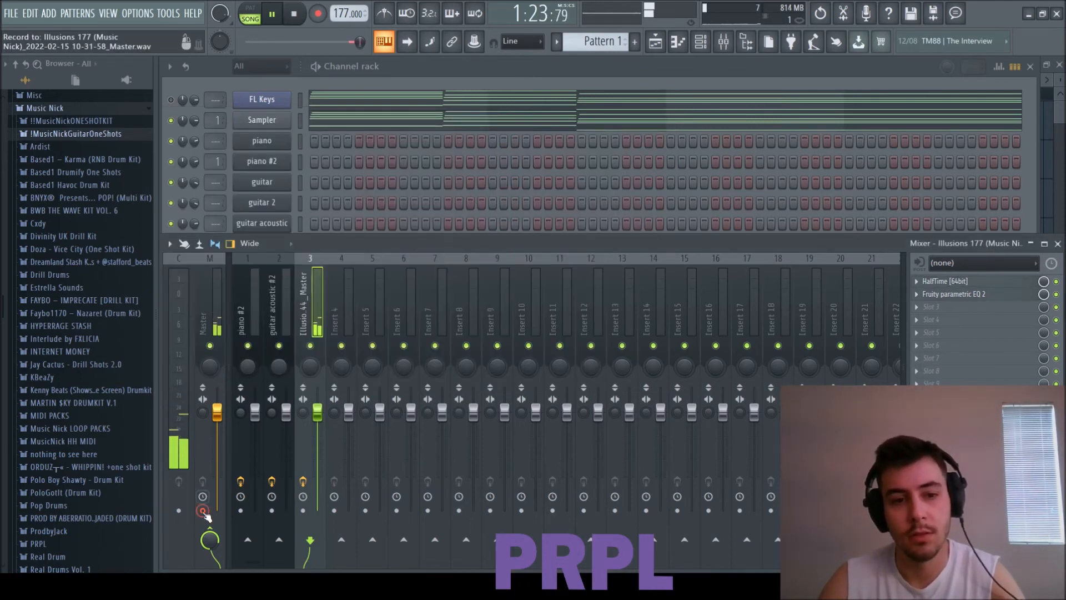
pyautogui.click(205, 513)
pyautogui.press('F5')
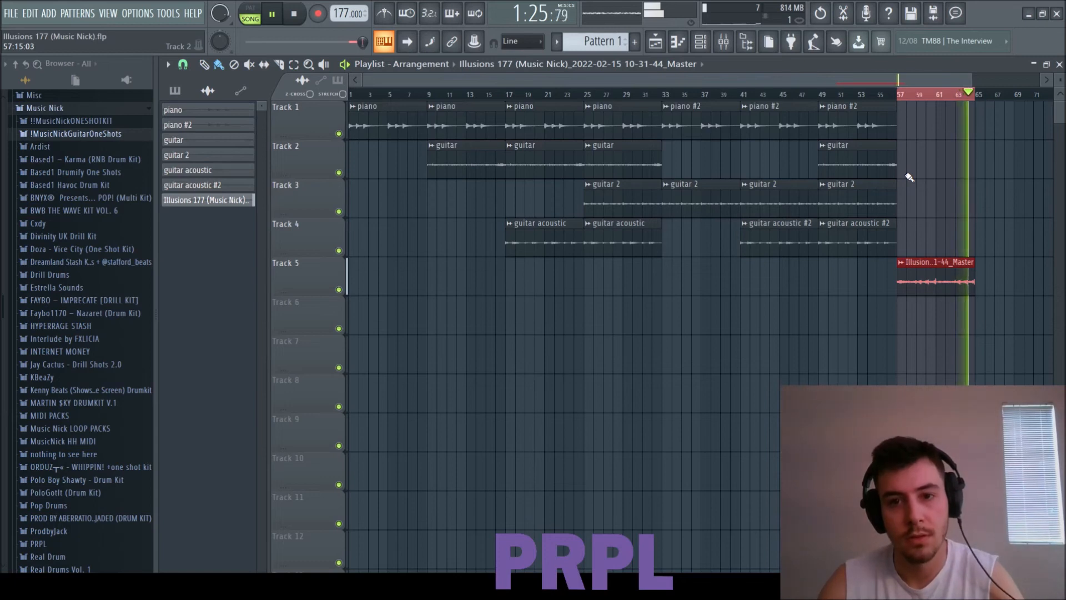
pyautogui.press('space')
pyautogui.click(350, 92)
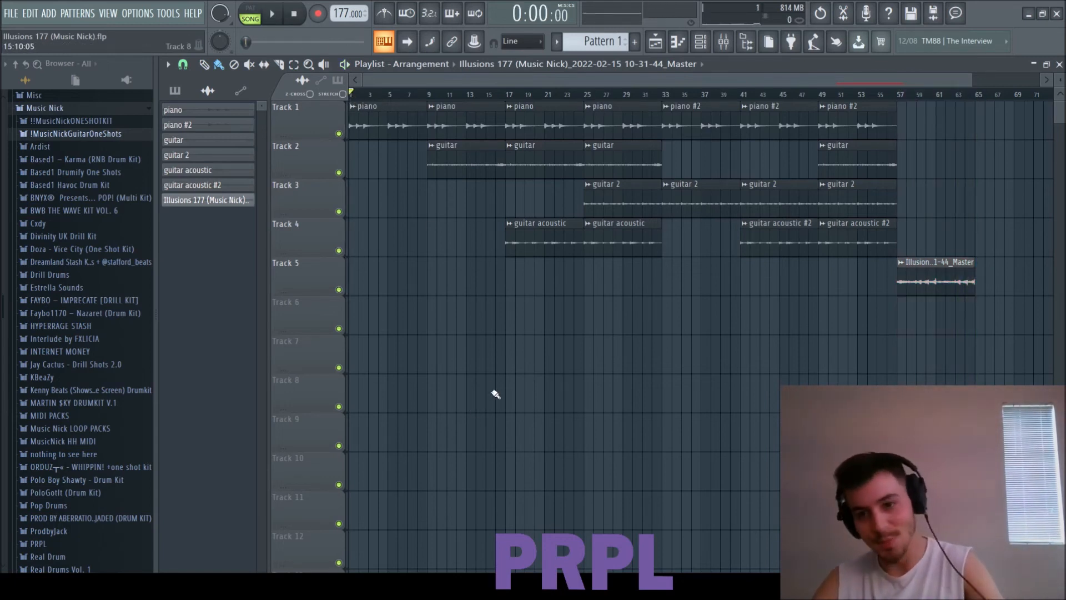
# - Examine the Master's effect chain: RC-20 Retro Color, Cassette, and the three Fruity parametric EQ 2 instances
pyautogui.press('F6')
pyautogui.press('F9')
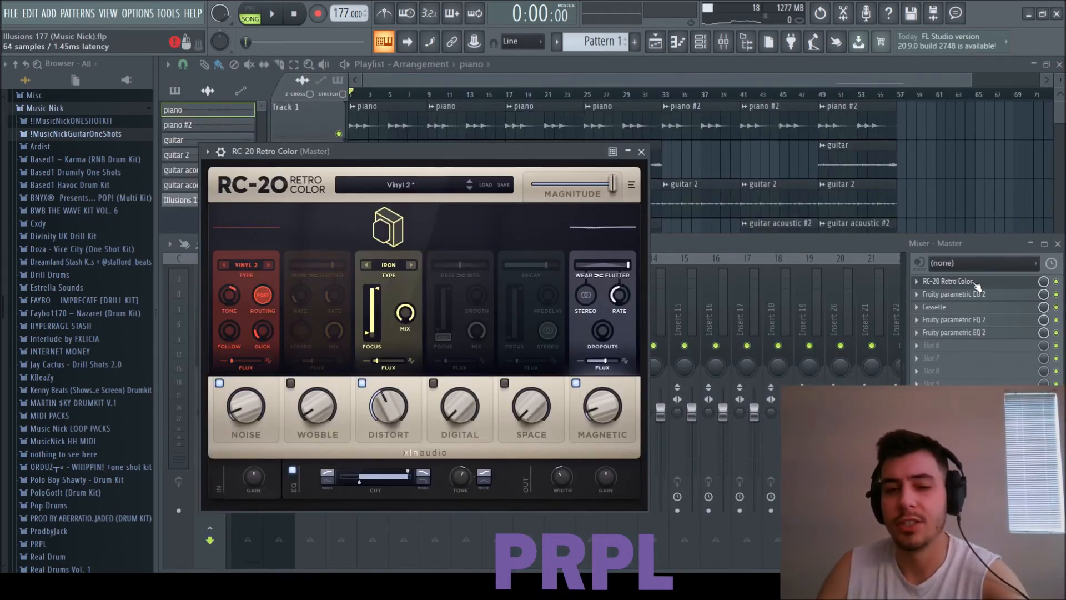
pyautogui.click(974, 282)
pyautogui.click(979, 294)
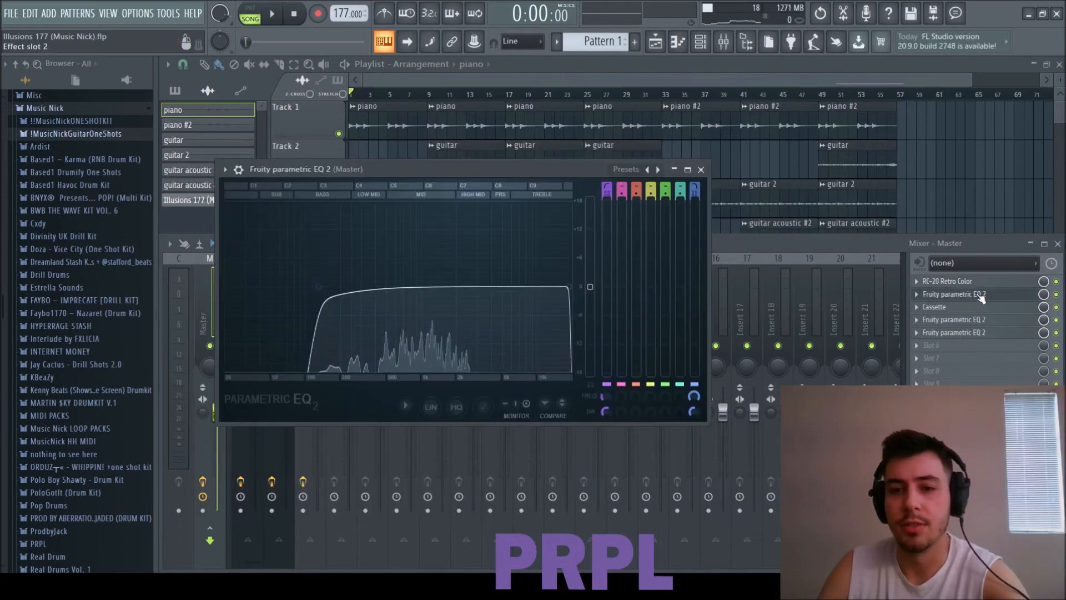
pyautogui.click(981, 296)
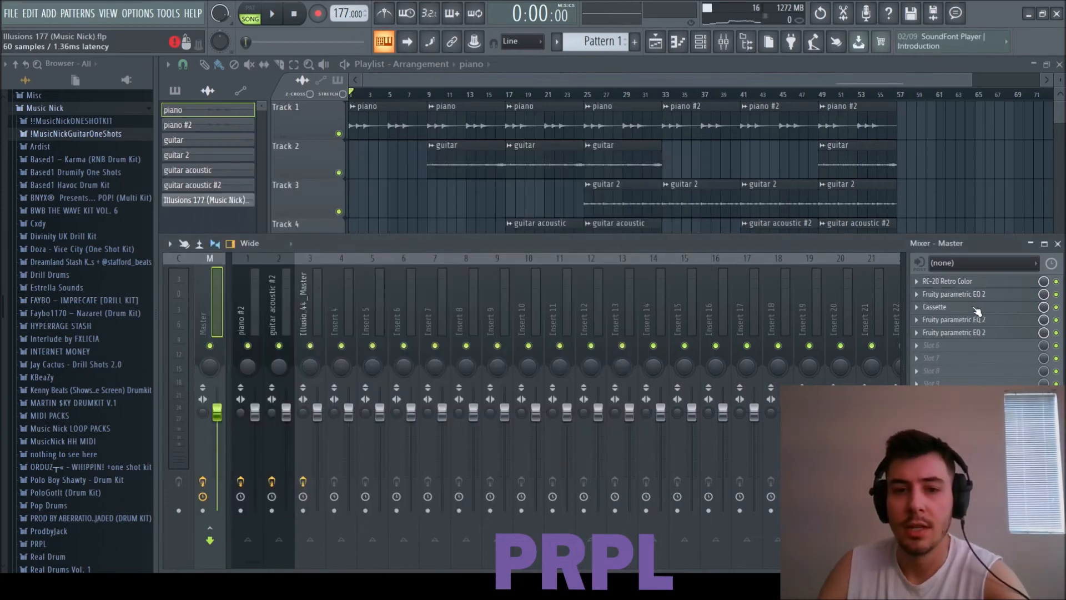
pyautogui.click(949, 308)
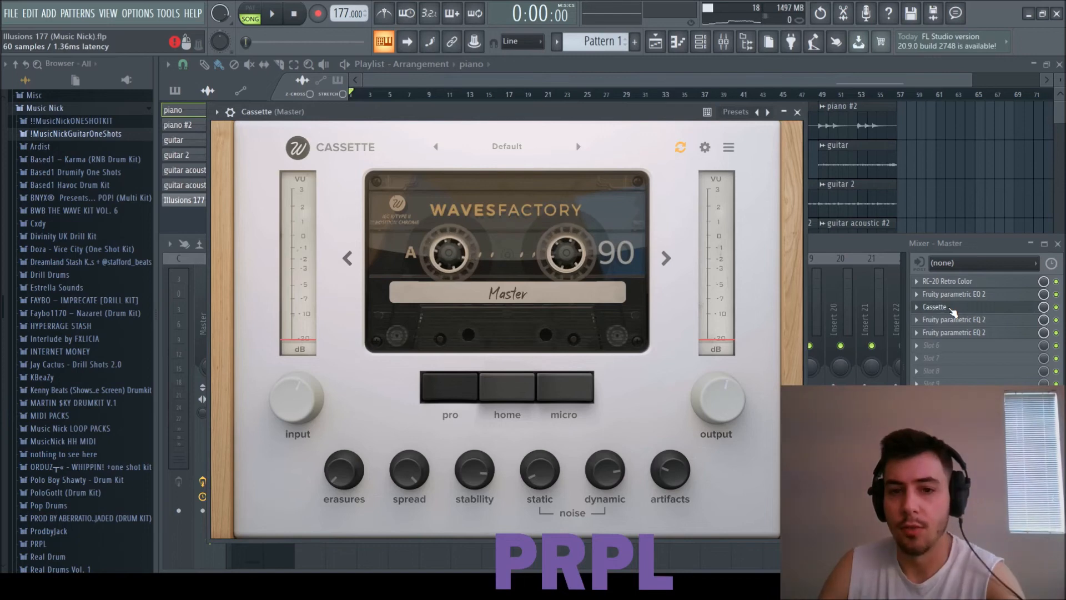
pyautogui.click(950, 308)
pyautogui.click(952, 320)
pyautogui.click(952, 321)
pyautogui.click(954, 334)
pyautogui.click(957, 334)
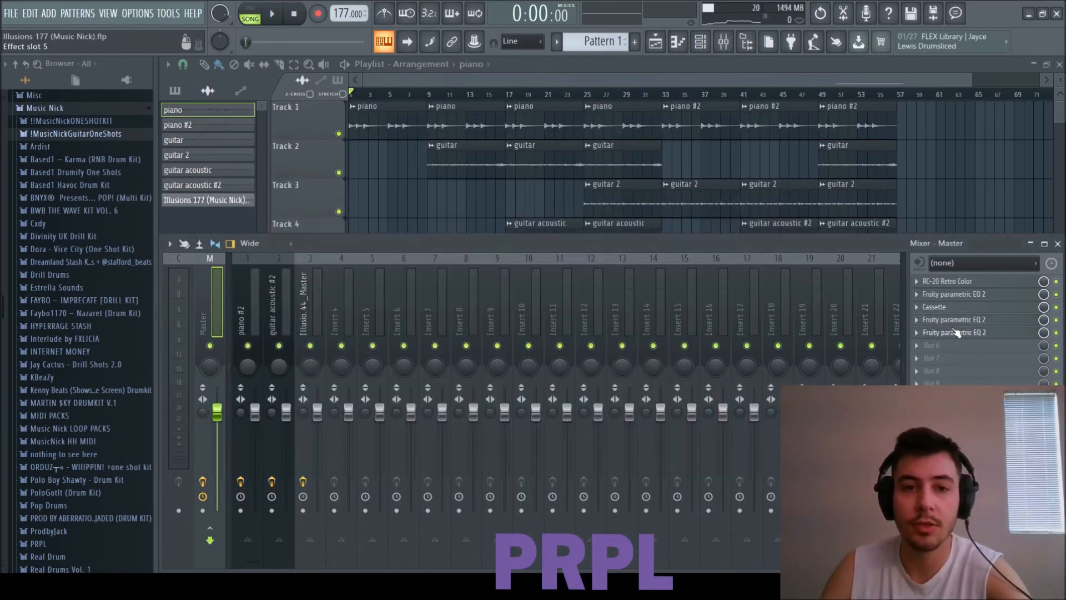
pyautogui.press('F9')
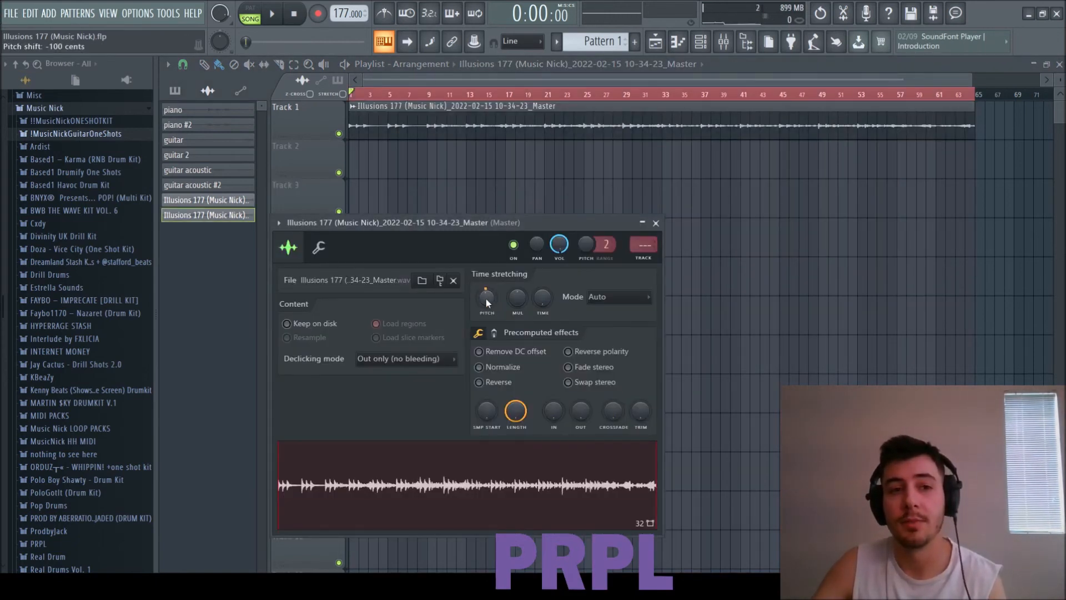
# - Close the rendered clip's settings and examine the Master's two Fruity parametric EQ 2 instances, RCompressor Stereo and Ghz Midside Matrix 3
pyautogui.click(656, 223)
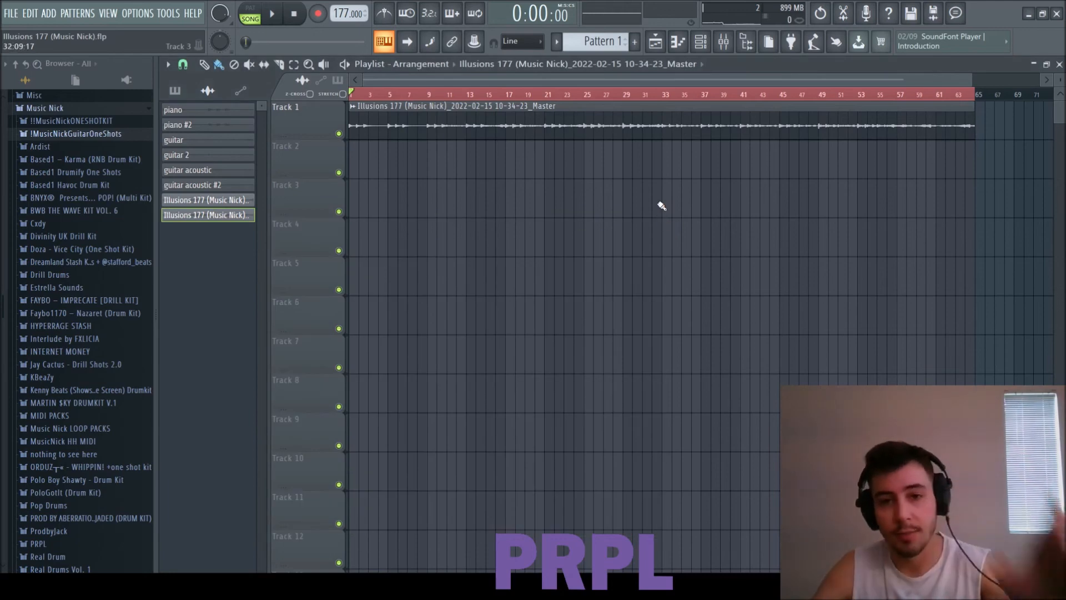
pyautogui.press('F6')
pyautogui.press('F9')
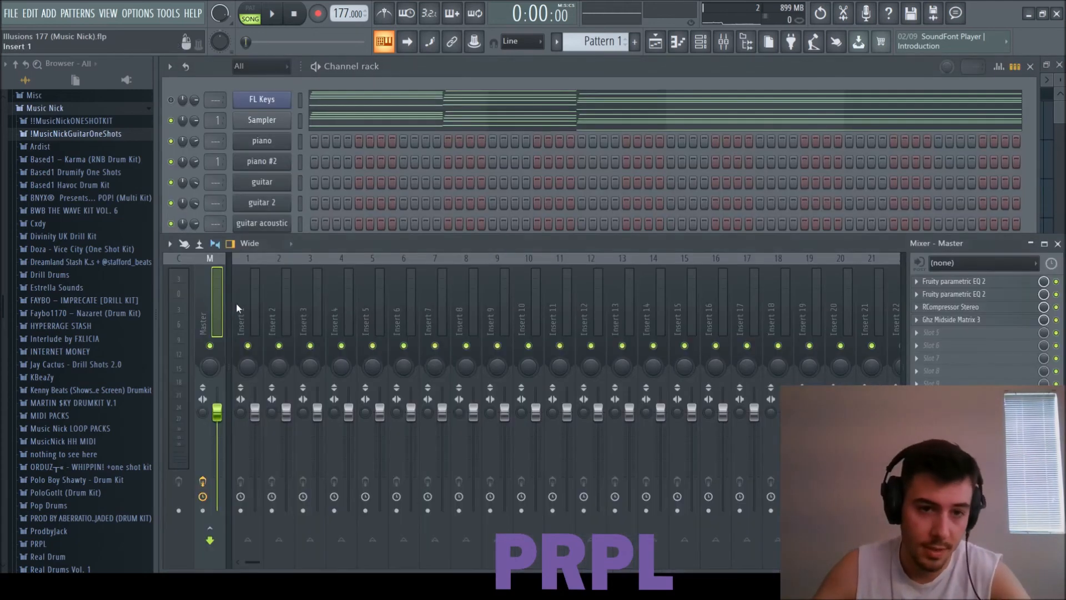
pyautogui.click(942, 282)
pyautogui.click(942, 282)
pyautogui.click(946, 296)
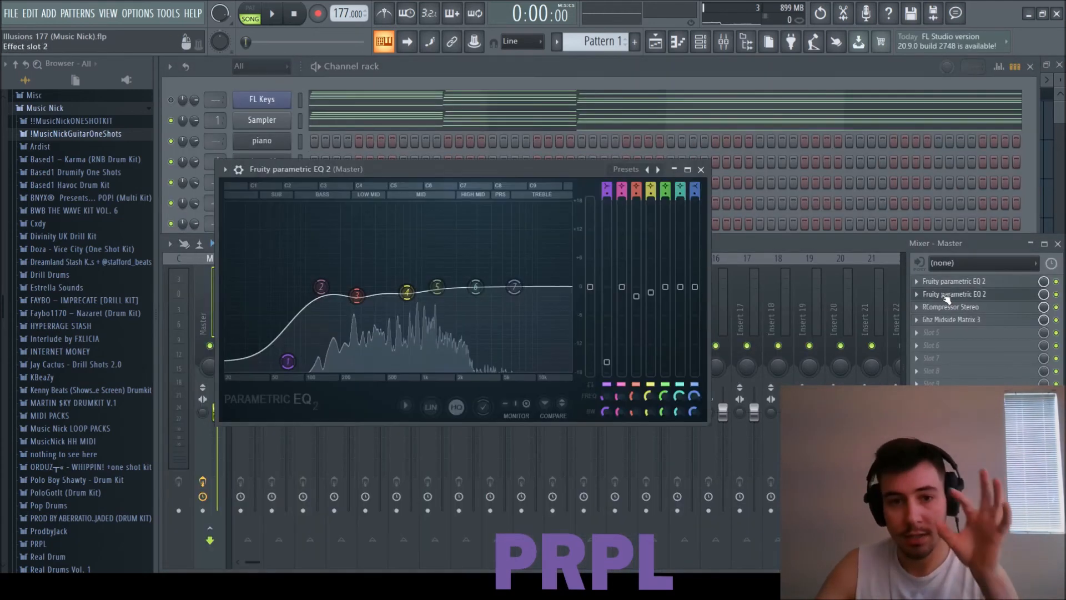
pyautogui.click(946, 297)
pyautogui.click(951, 307)
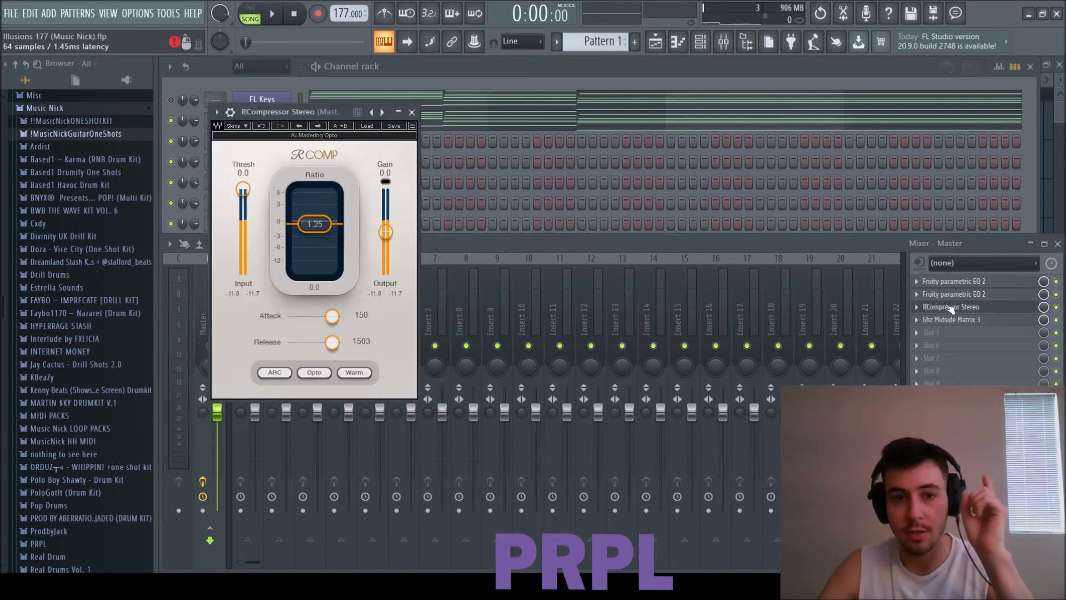
pyautogui.click(950, 308)
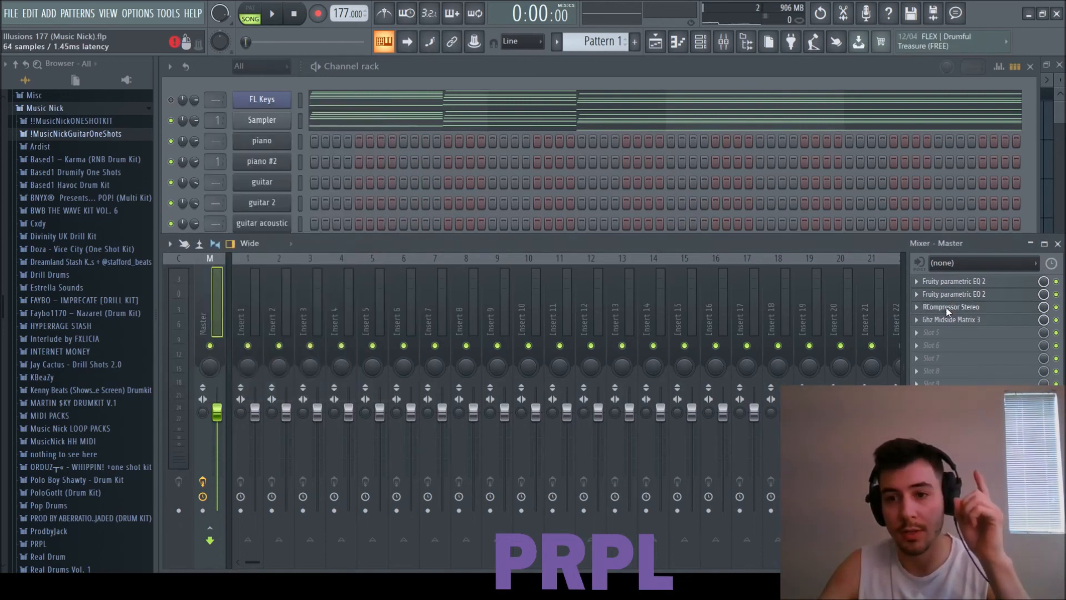
pyautogui.click(951, 320)
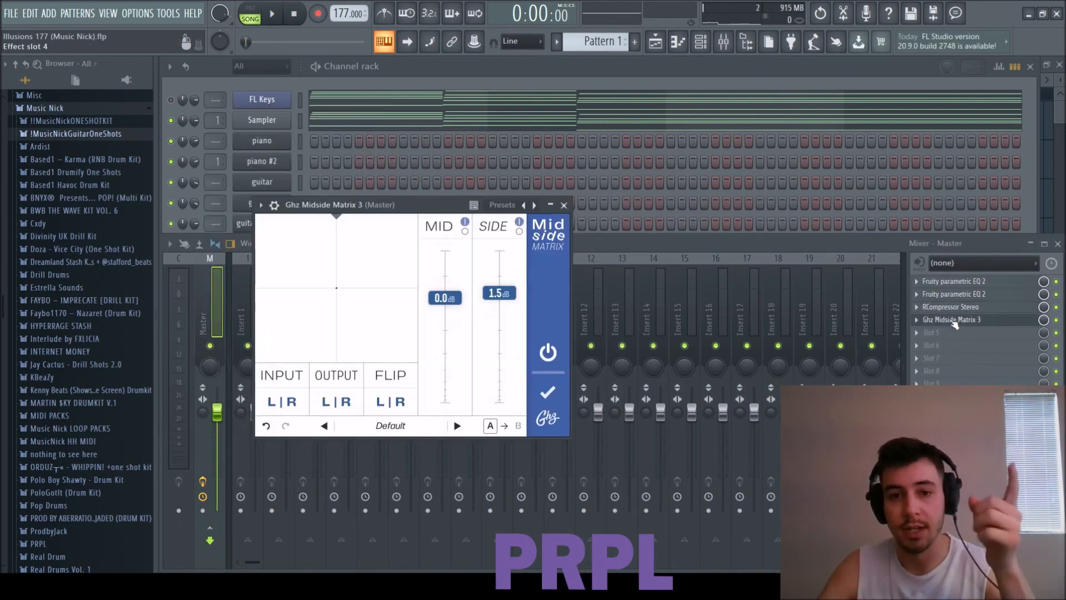
pyautogui.click(952, 320)
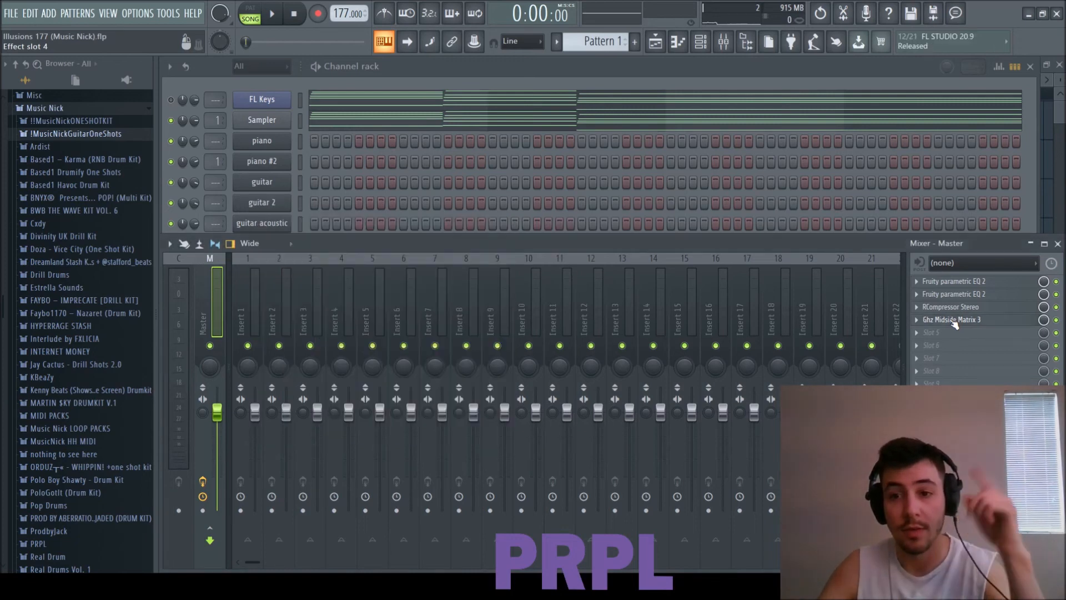
pyautogui.press('F5')
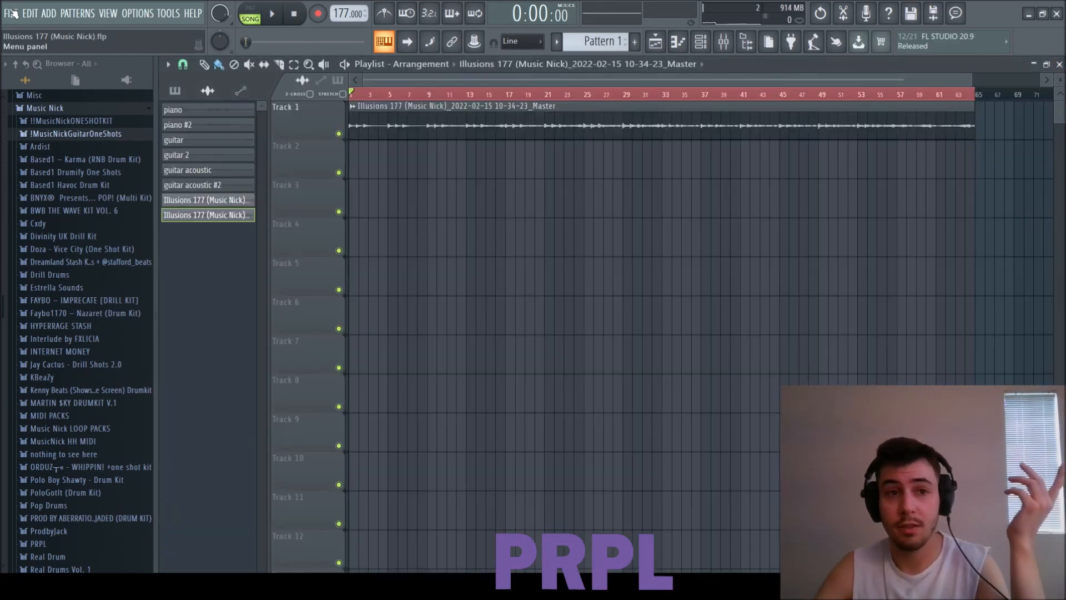